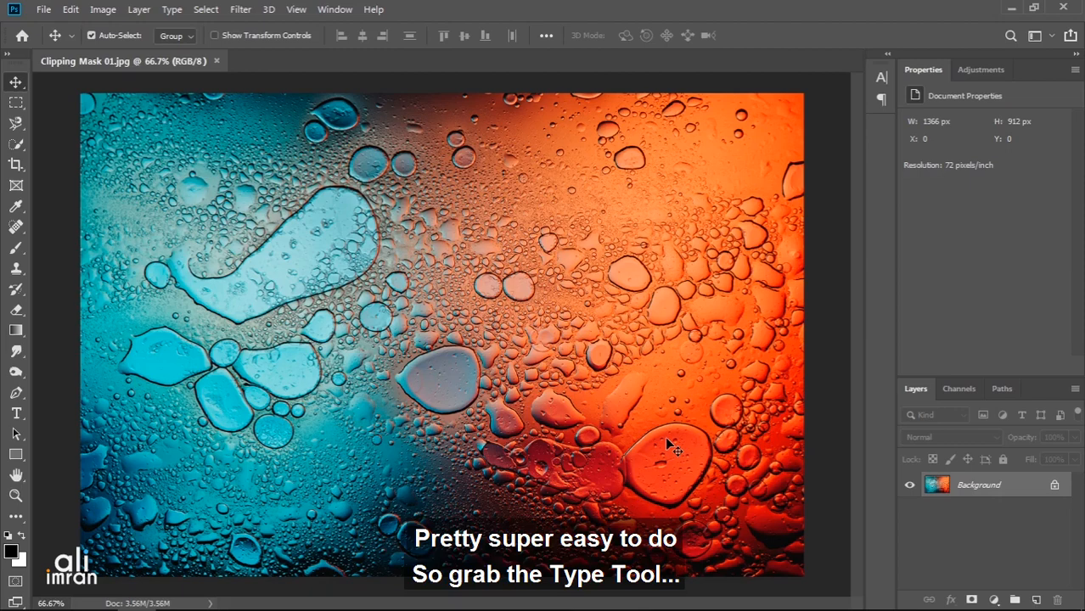
Add the text "Star" with the Type tool over the large blue droplet in the image
{"action": "left_click", "coordinate": [17, 413]}
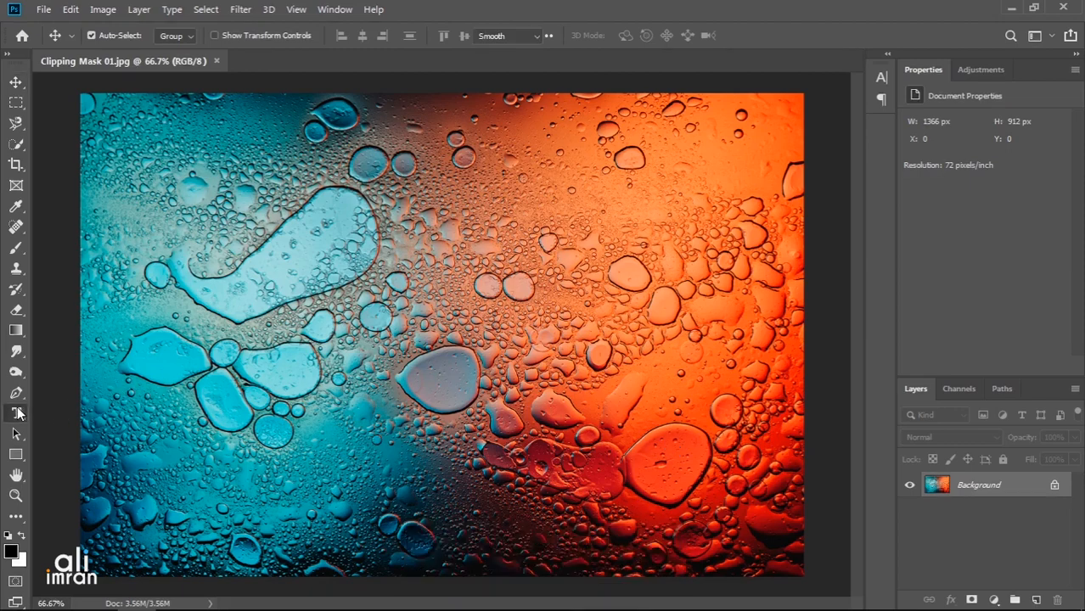
{"action": "left_click", "coordinate": [292, 245]}
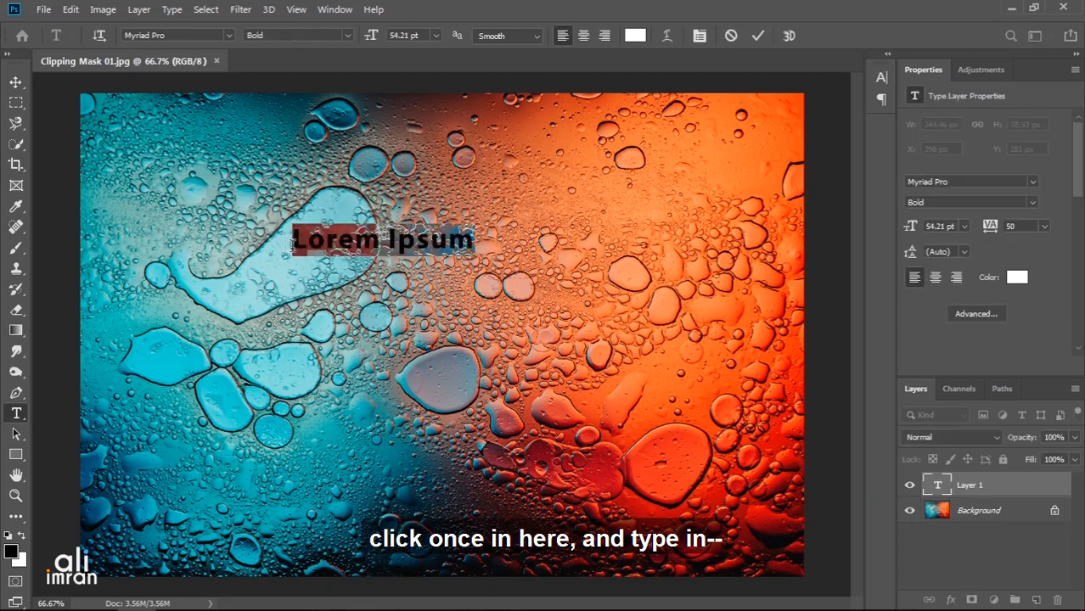
{"action": "type", "text": "S"}
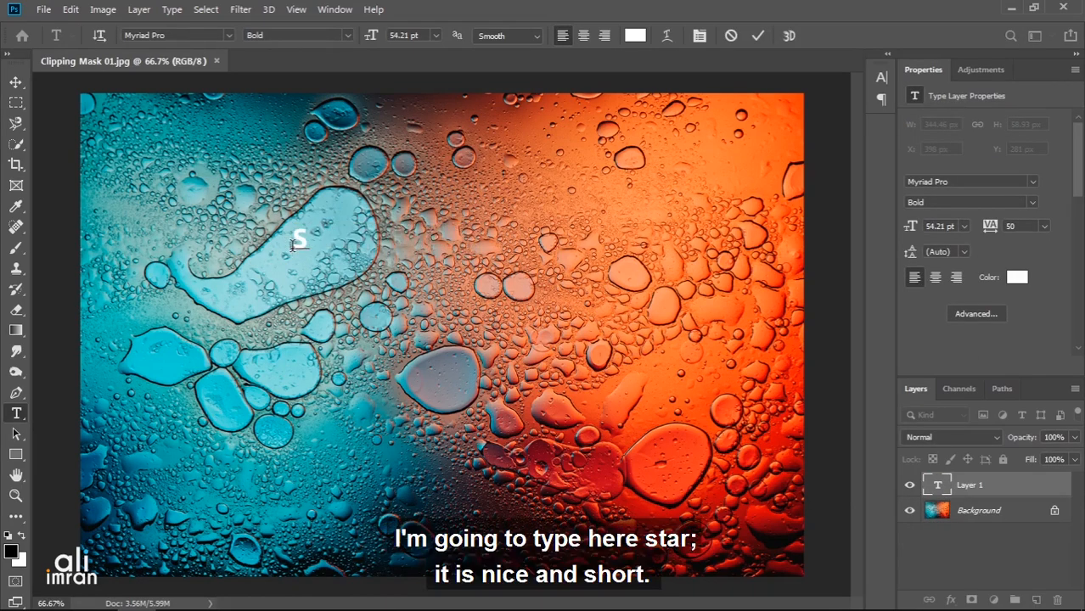
{"action": "type", "text": "tar"}
Set the whole "Star" text to the Le Jeune Deck font in the Black style and commit it
{"action": "key", "text": "ctrl+a"}
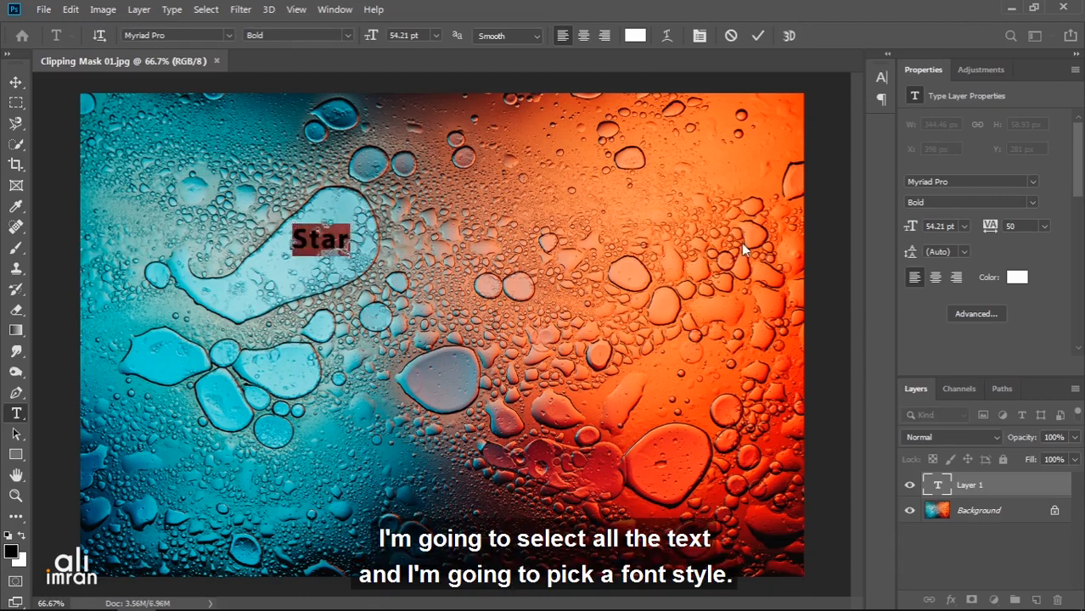
{"action": "left_click", "coordinate": [962, 180]}
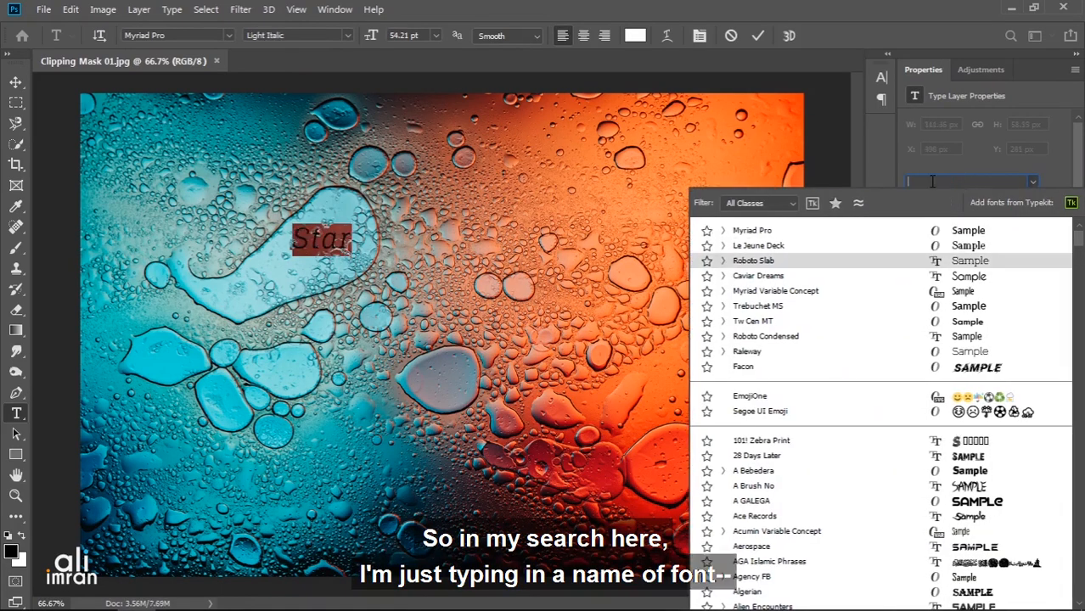
{"action": "type", "text": "Le"}
{"action": "left_click", "coordinate": [906, 225]}
{"action": "left_click", "coordinate": [1032, 202]}
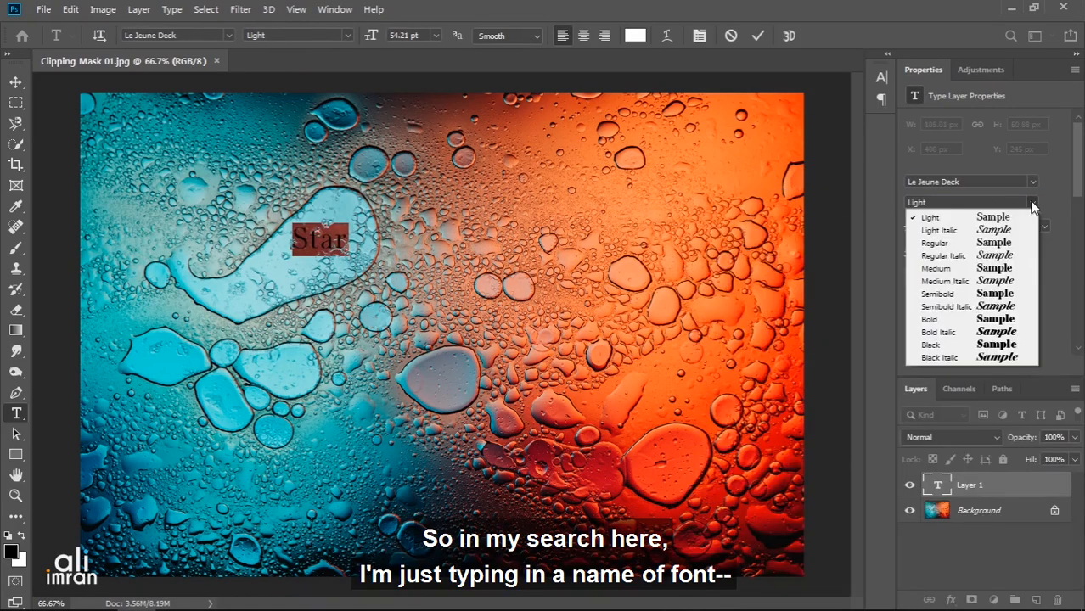
{"action": "left_click", "coordinate": [1025, 319]}
{"action": "left_click", "coordinate": [1030, 203]}
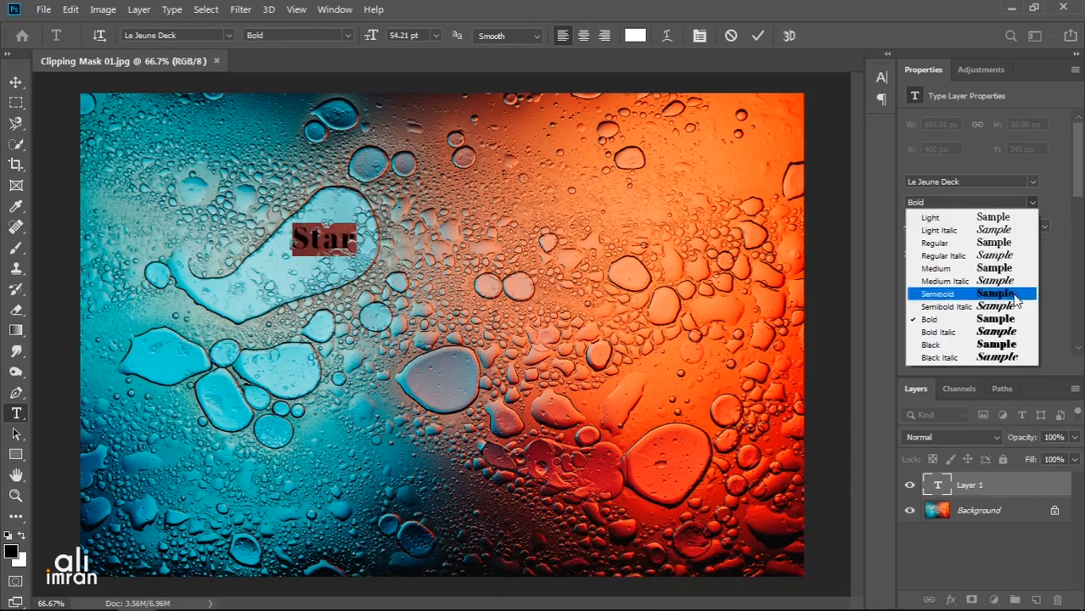
{"action": "left_click", "coordinate": [1012, 345]}
{"action": "left_click", "coordinate": [756, 37]}
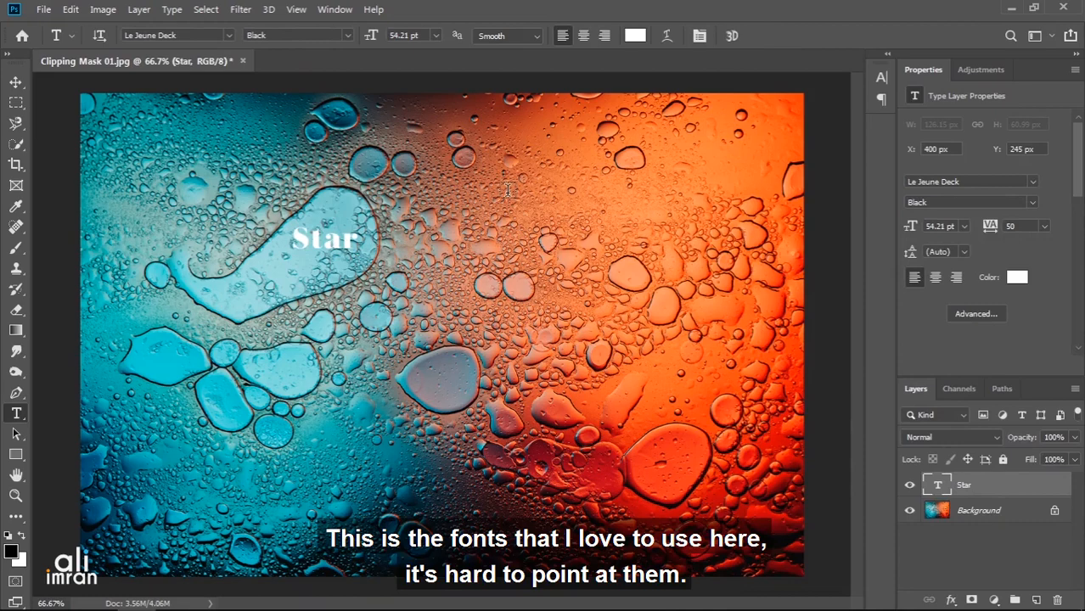
Move the "Star" text down toward the middle of the image and set its font size to 72 pt
{"action": "key", "text": "v"}
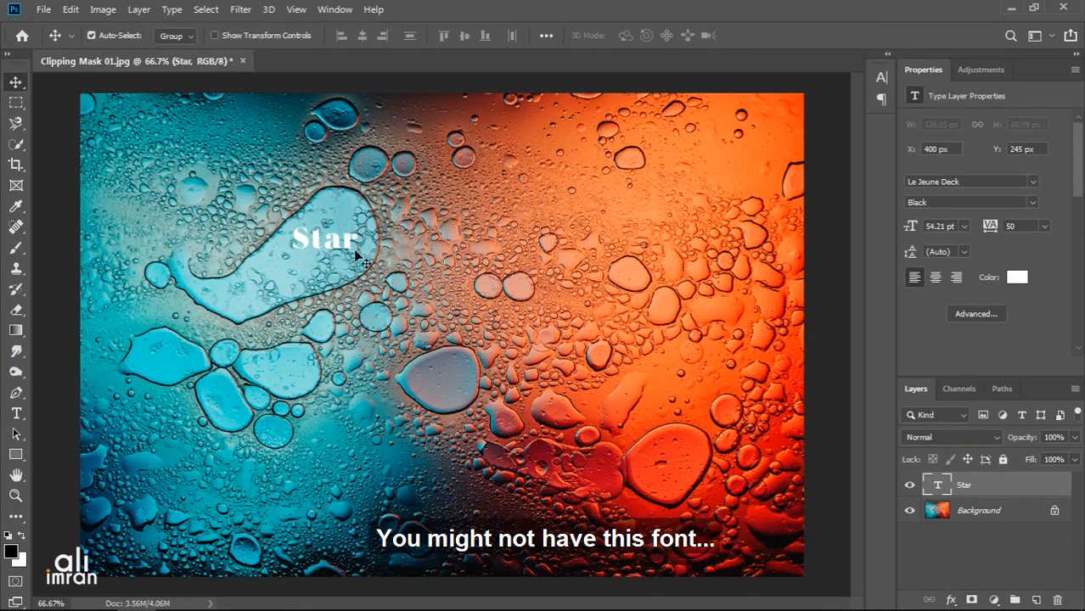
{"action": "left_click_drag", "start_coordinate": [335, 244], "coordinate": [405, 335]}
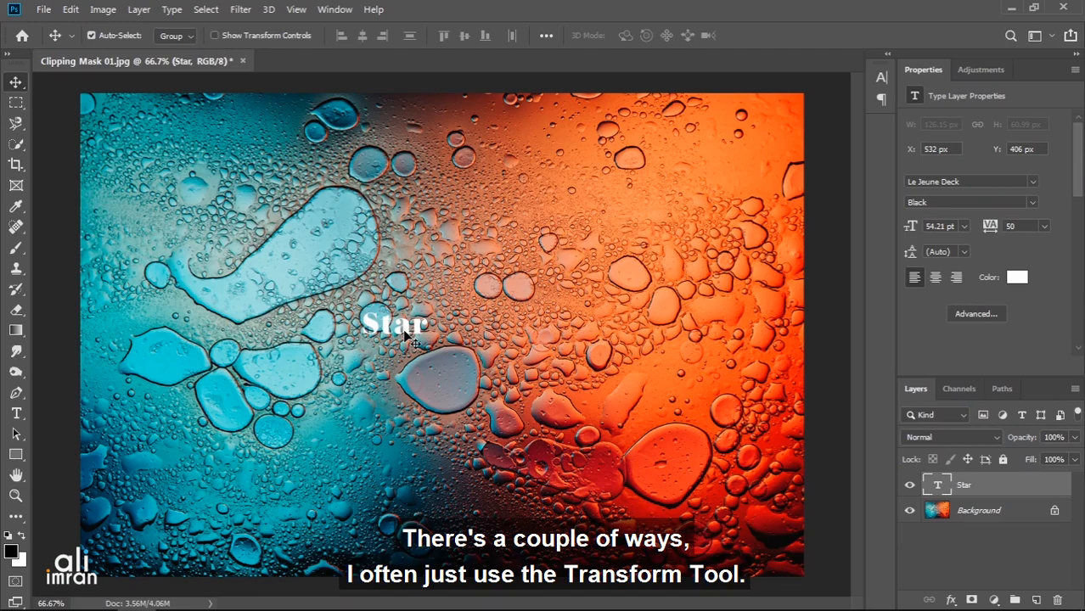
{"action": "left_click", "coordinate": [963, 226]}
{"action": "left_click", "coordinate": [972, 427]}
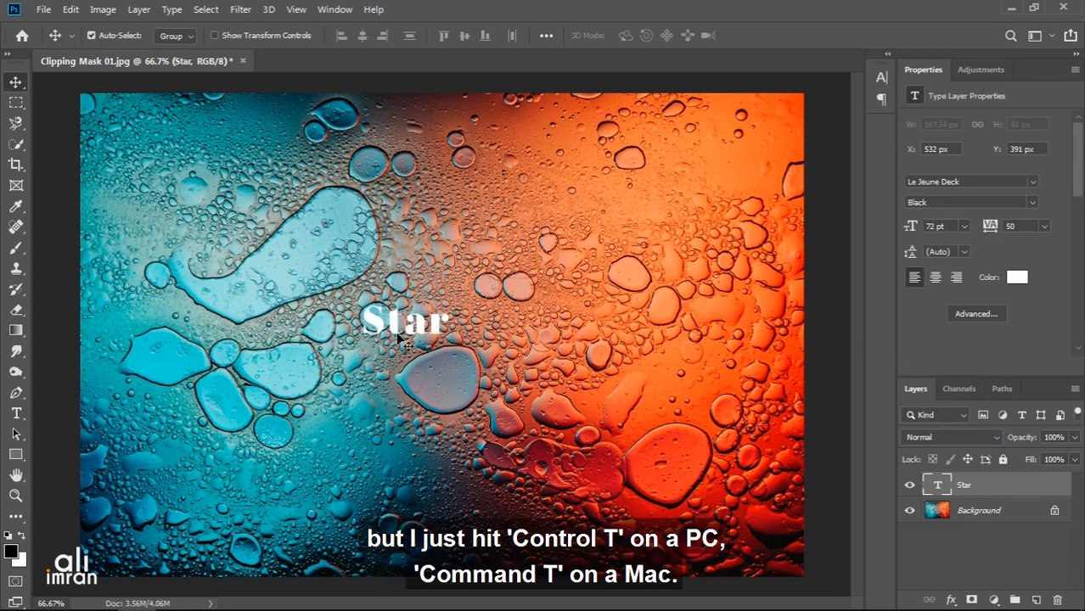
Scale the "Star" text proportionally with Free Transform to about 576 pt, so it spans nearly the full image width
{"action": "key", "text": "ctrl+t"}
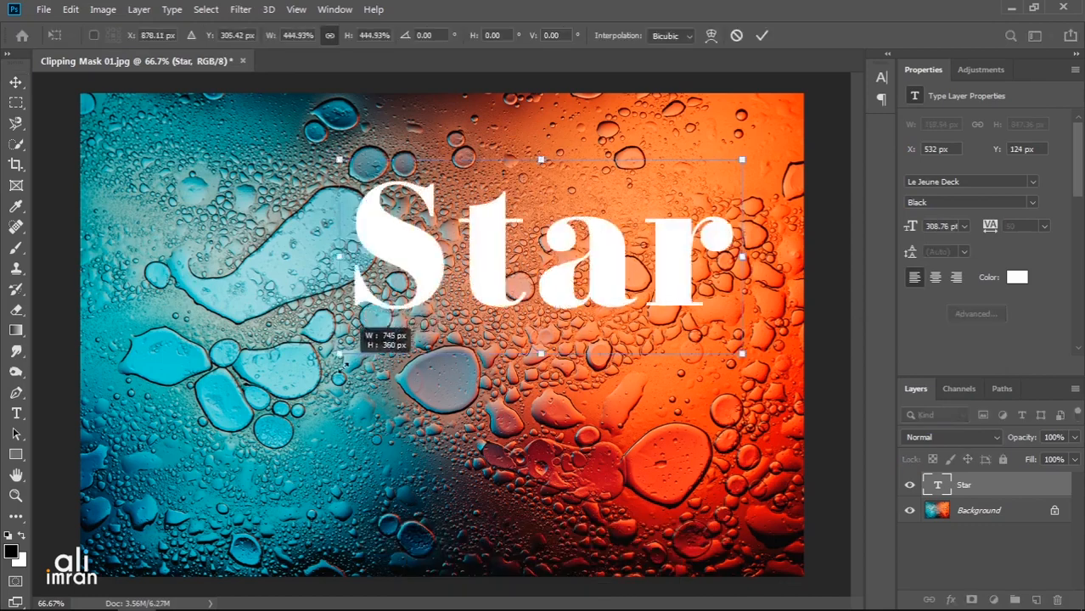
{"action": "left_click_drag", "start_coordinate": [352, 327], "coordinate": [93, 475]}
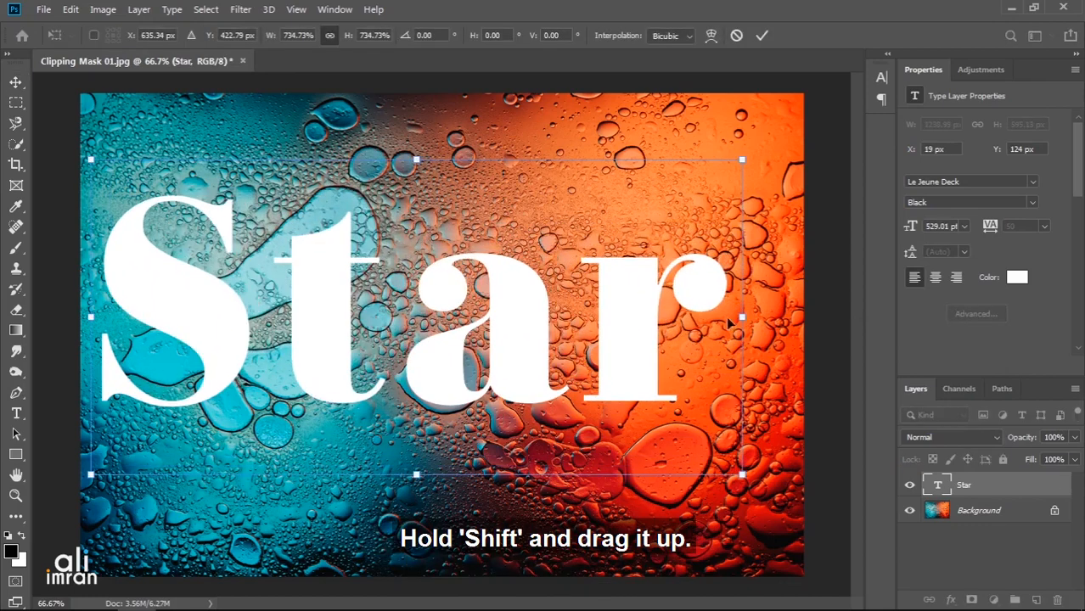
{"action": "left_click_drag", "start_coordinate": [732, 321], "coordinate": [800, 313]}
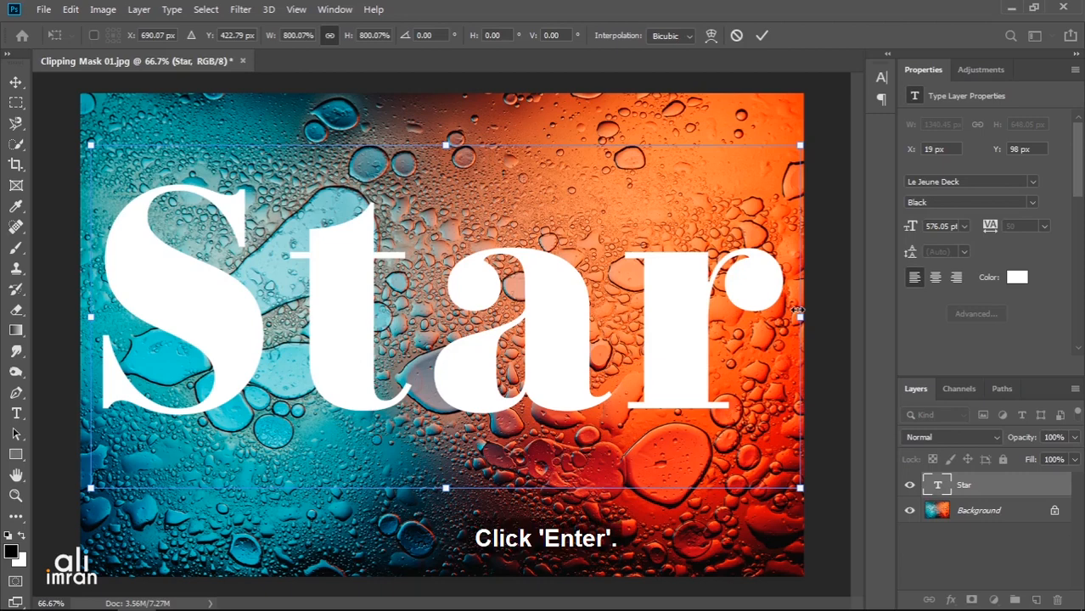
{"action": "key", "text": "Return"}
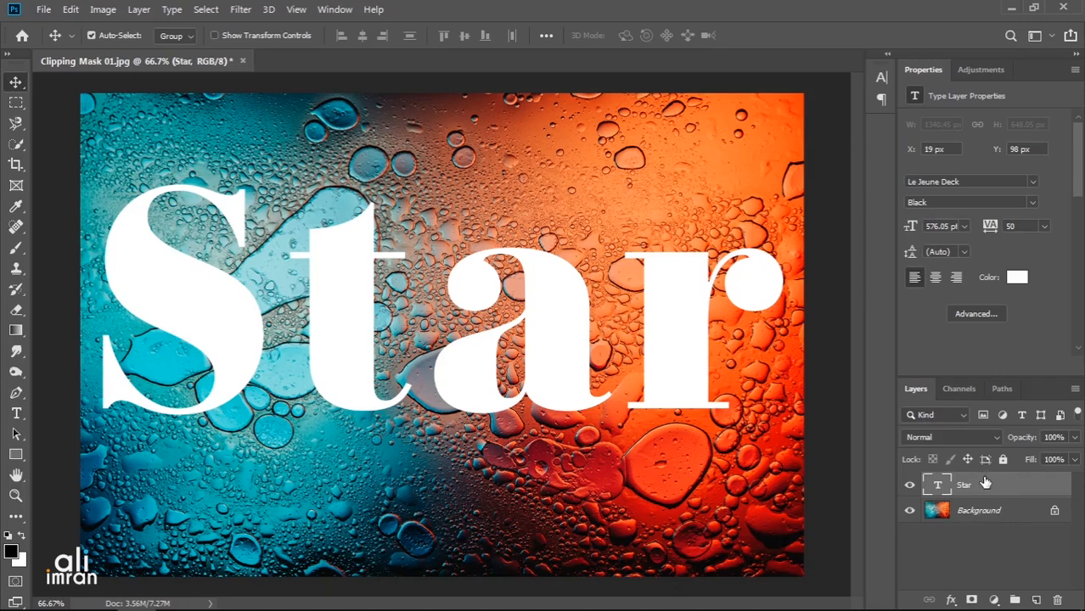
Convert the locked Background layer into a regular layer named "Drops"
{"action": "left_click_drag", "start_coordinate": [996, 511], "coordinate": [997, 479]}
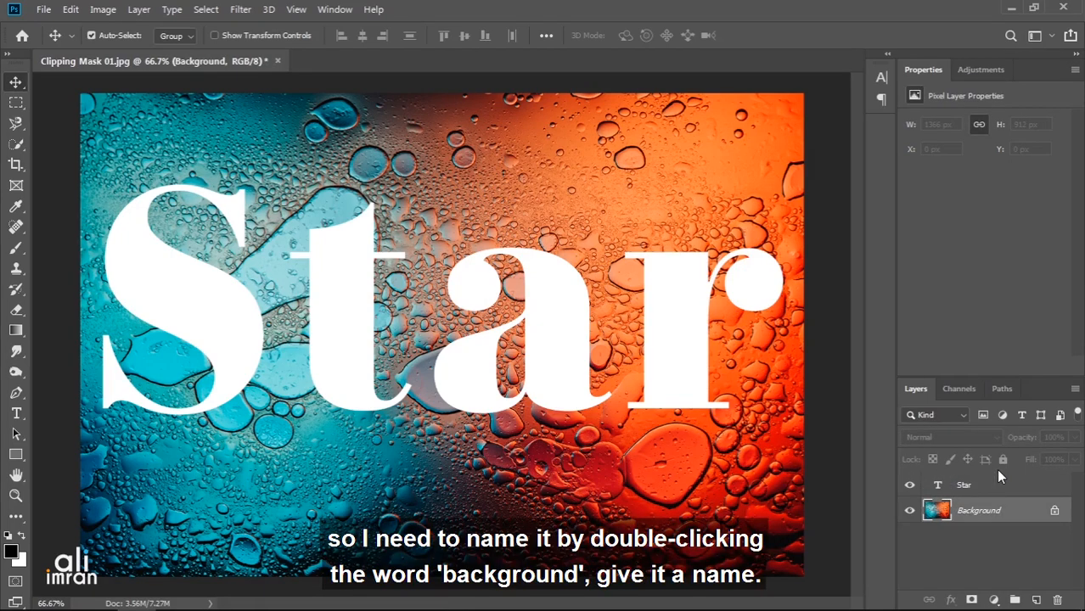
{"action": "double_click", "coordinate": [1007, 518]}
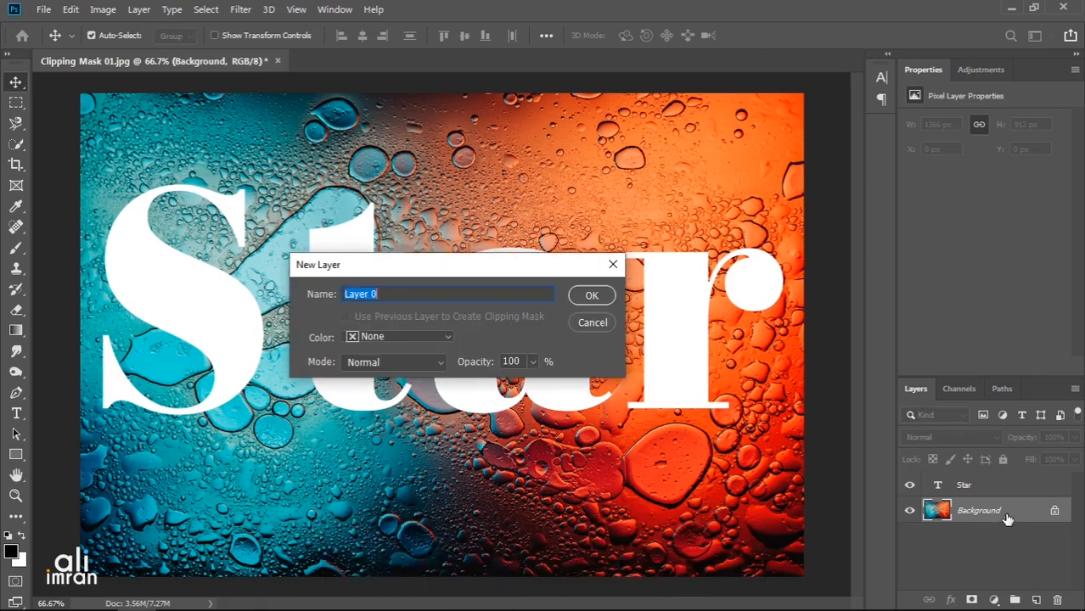
{"action": "type", "text": "Drop"}
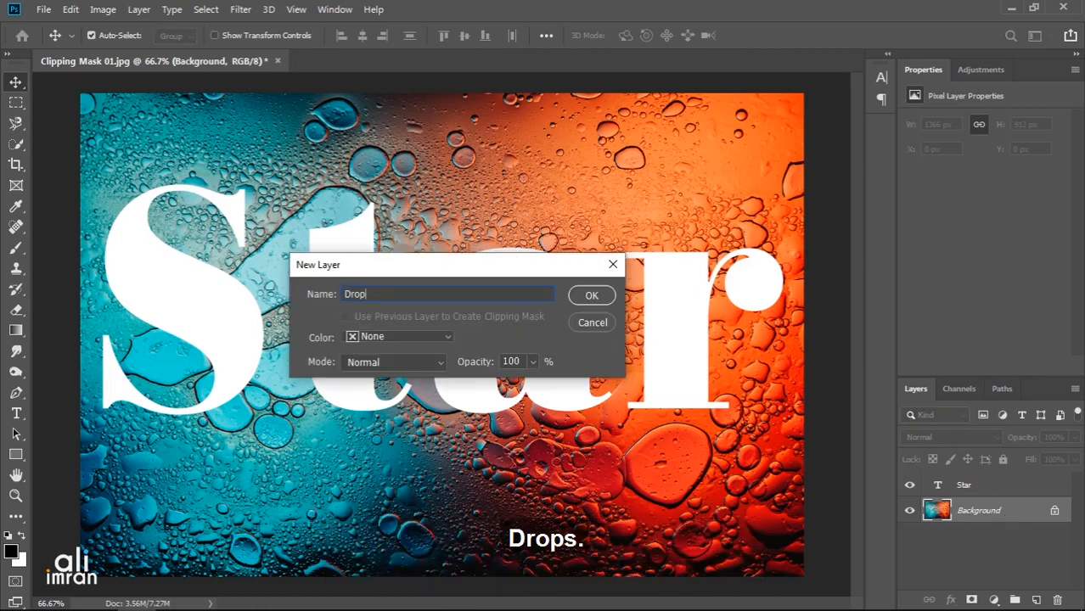
{"action": "type", "text": "s"}
{"action": "key", "text": "Return"}
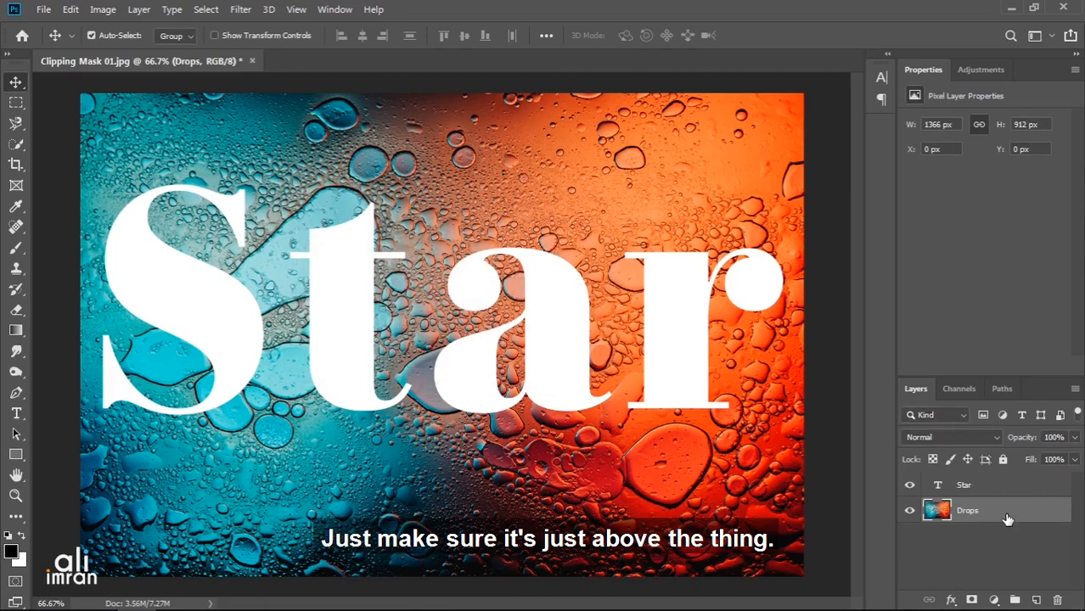
Place the Drops layer above the Star text layer and create a clipping mask so the image fills the letters
{"action": "left_click_drag", "start_coordinate": [1006, 520], "coordinate": [1007, 480]}
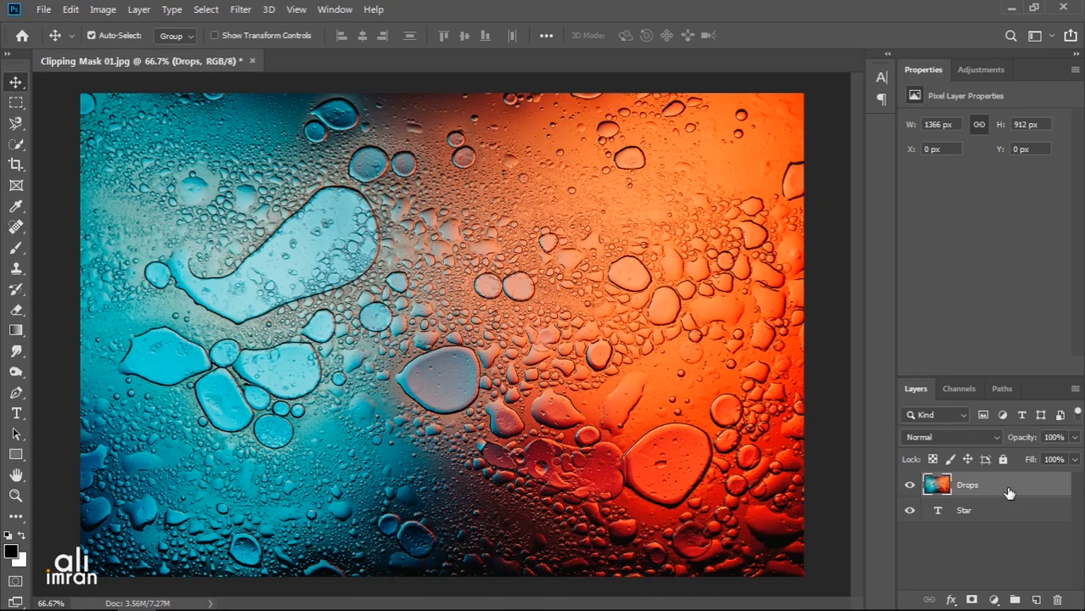
{"action": "left_click", "coordinate": [140, 11]}
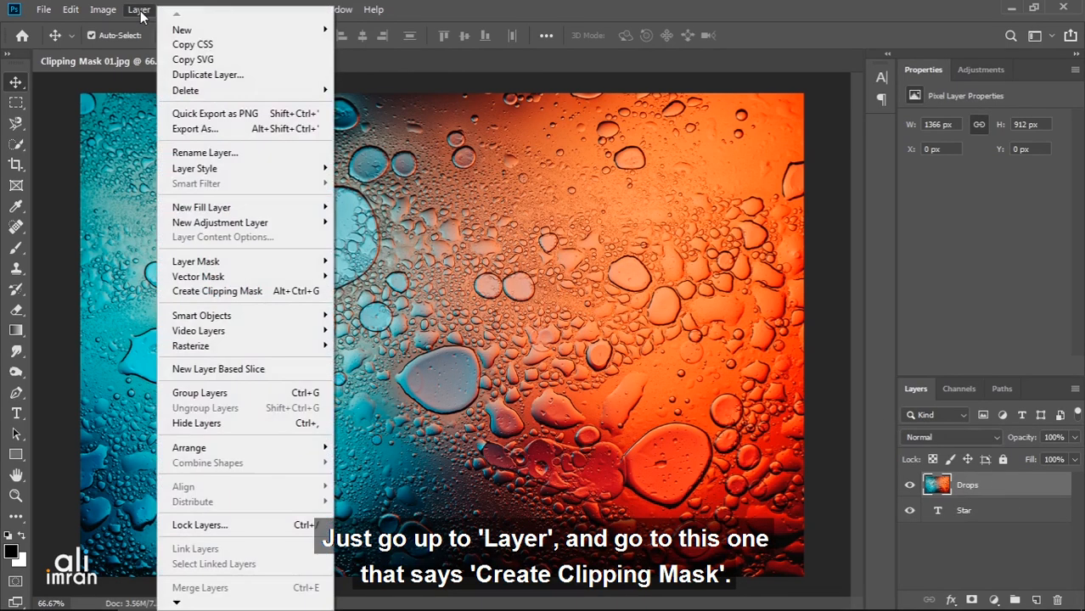
{"action": "left_click", "coordinate": [269, 291]}
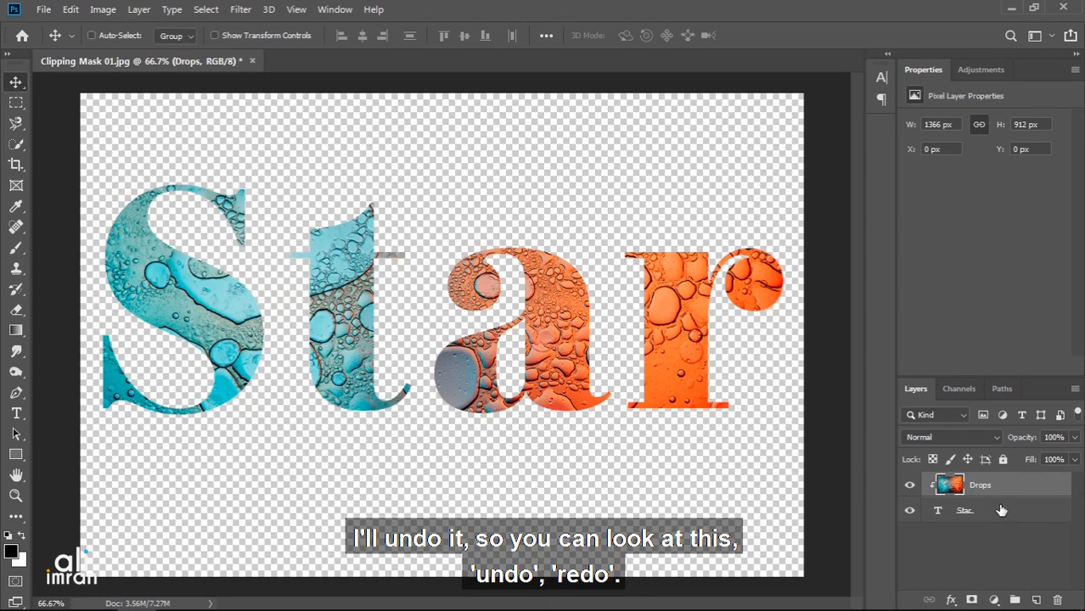
{"action": "key", "text": "ctrl+z"}
{"action": "key", "text": "ctrl+shift+z"}
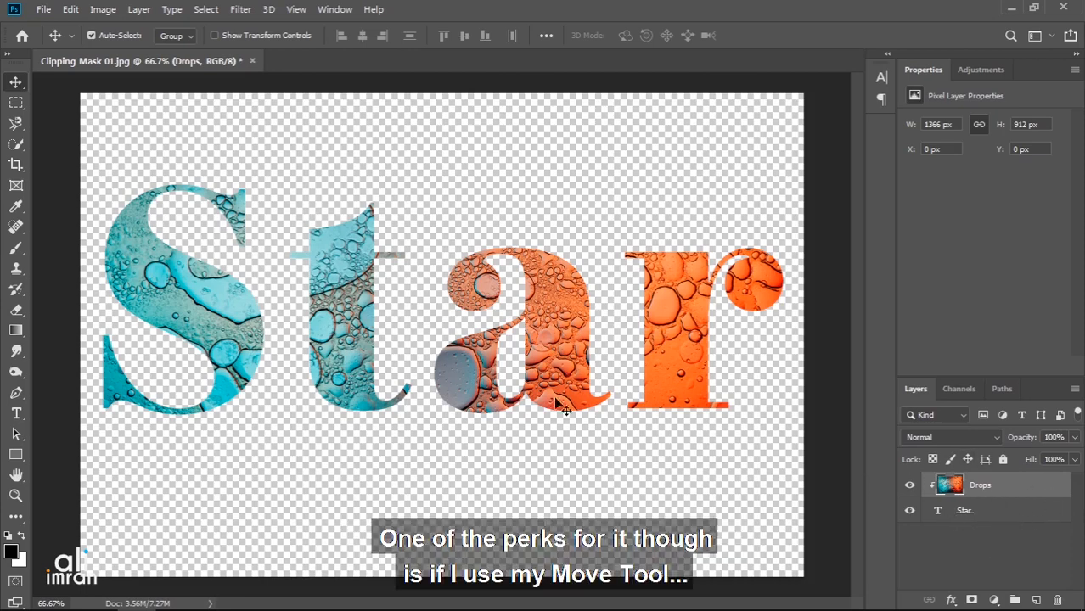
Shift the Drops image inside the letters with the Move tool to about X 34 px, Y 67 px
{"action": "right_click", "coordinate": [22, 88]}
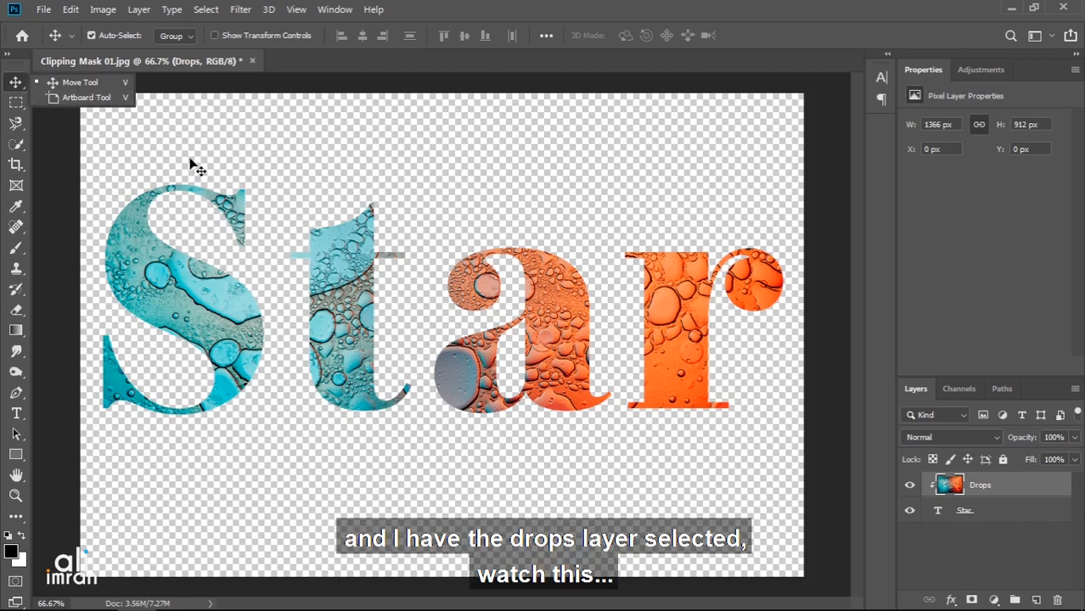
{"action": "left_click", "coordinate": [986, 496]}
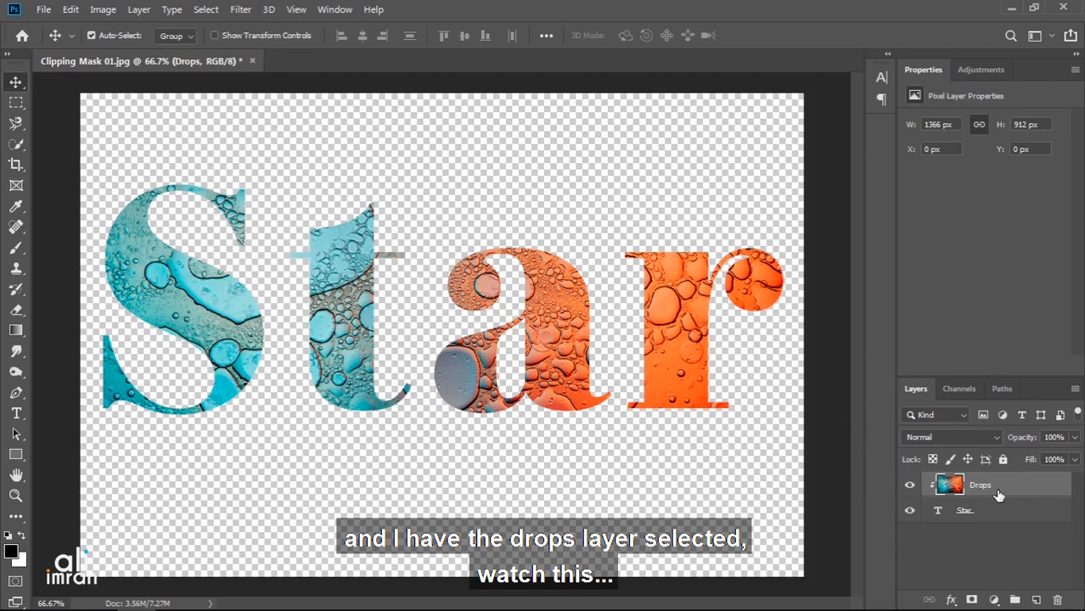
{"action": "left_click_drag", "start_coordinate": [556, 356], "coordinate": [591, 405]}
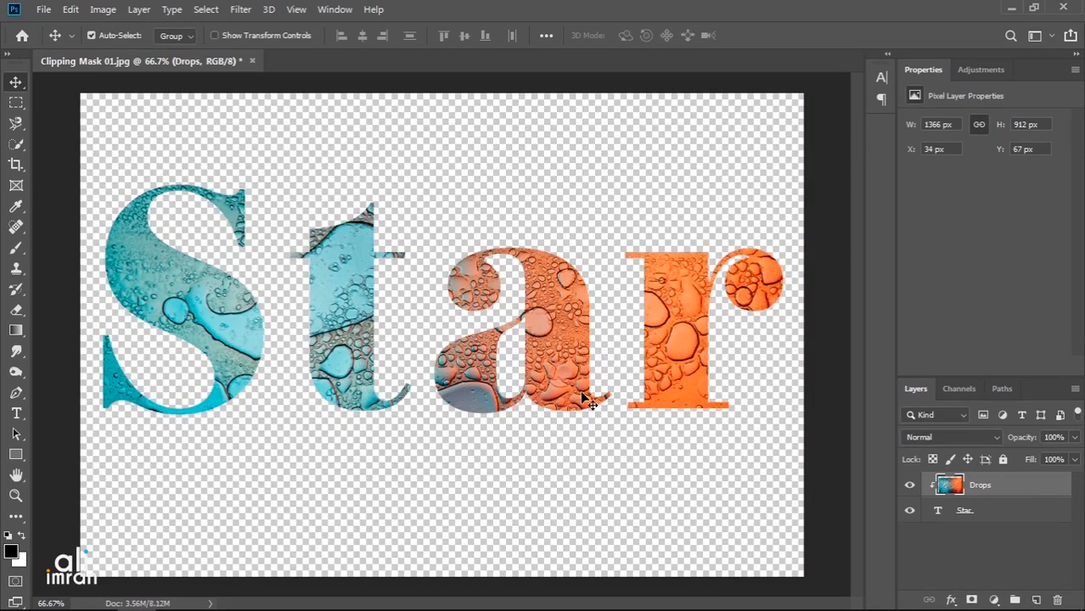
Move the Star text slightly lower on the canvas and reposition the Drops image inside it at about X 49 px, Y -145 px
{"action": "left_click", "coordinate": [993, 519]}
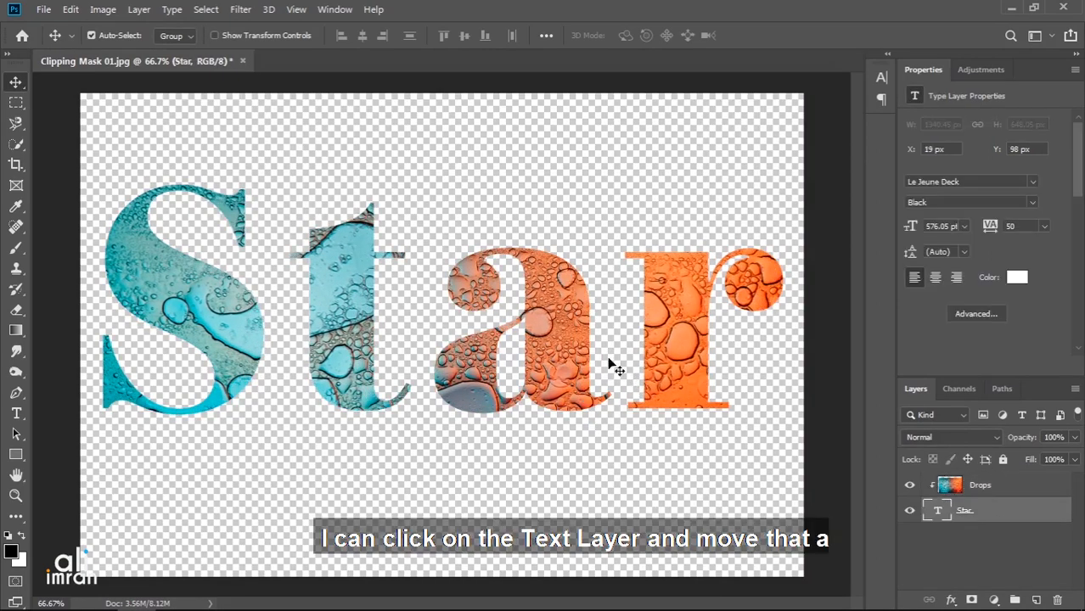
{"action": "left_click_drag", "start_coordinate": [606, 364], "coordinate": [557, 377]}
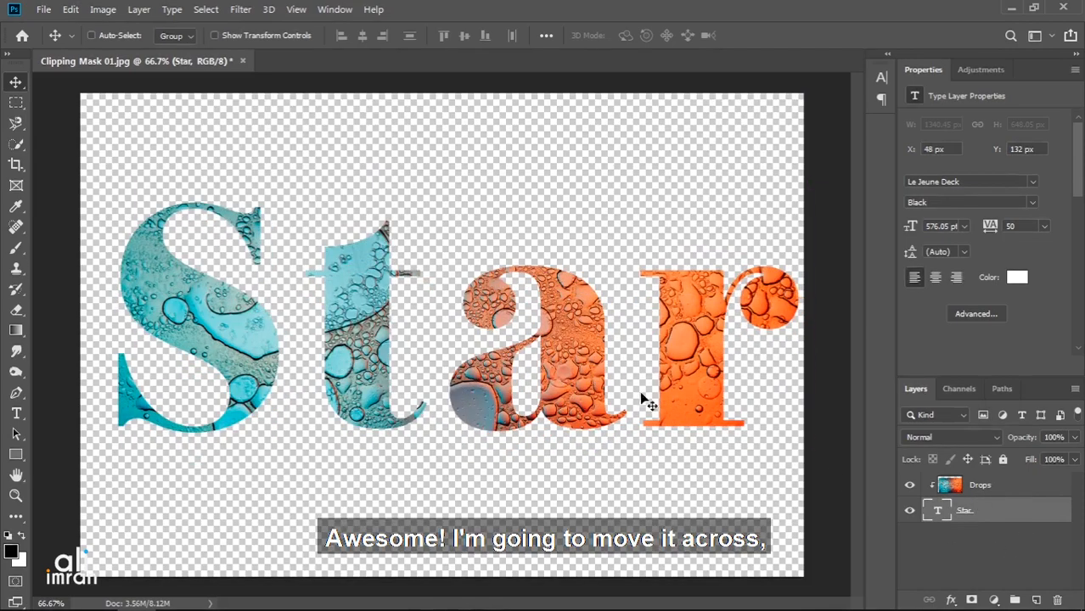
{"action": "left_click_drag", "start_coordinate": [597, 391], "coordinate": [574, 286]}
{"action": "left_click", "coordinate": [990, 487]}
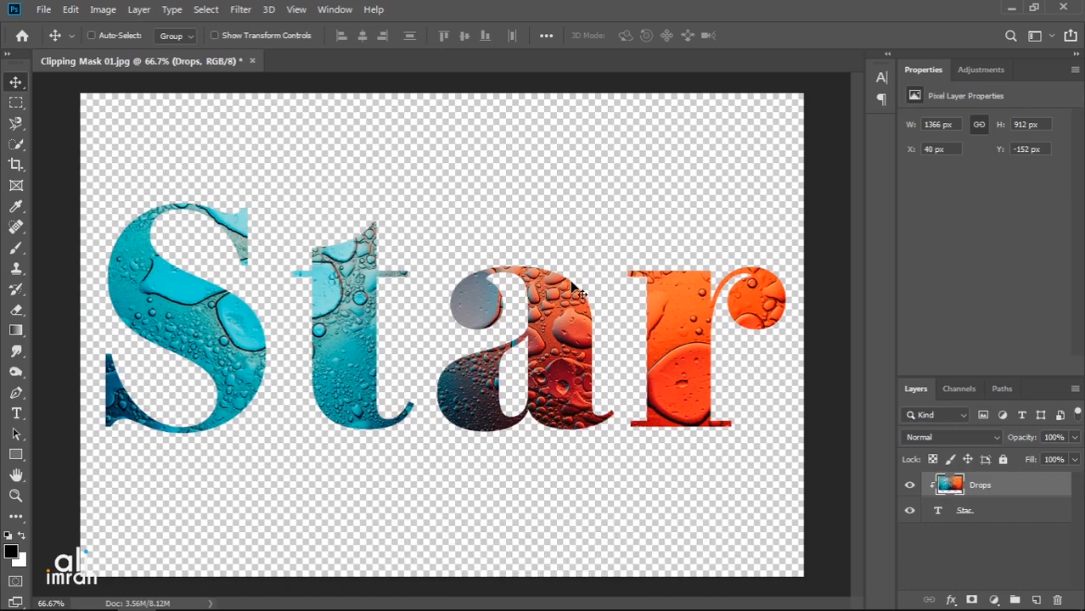
{"action": "mouse_move", "coordinate": [555, 375]}
{"action": "left_mouse_down"}
{"action": "mouse_move", "coordinate": [553, 348]}
{"action": "mouse_move", "coordinate": [542, 348]}
{"action": "mouse_move", "coordinate": [558, 374]}
{"action": "left_mouse_up"}
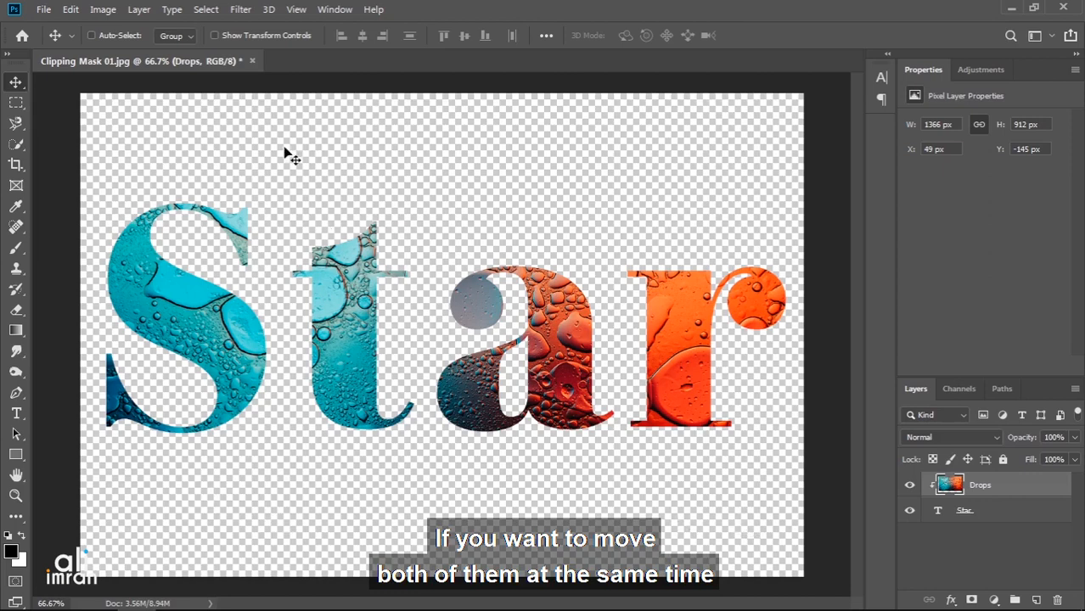
Select the Drops and Star layers together and move both slightly down
{"action": "left_click", "coordinate": [1021, 513], "text": "shift"}
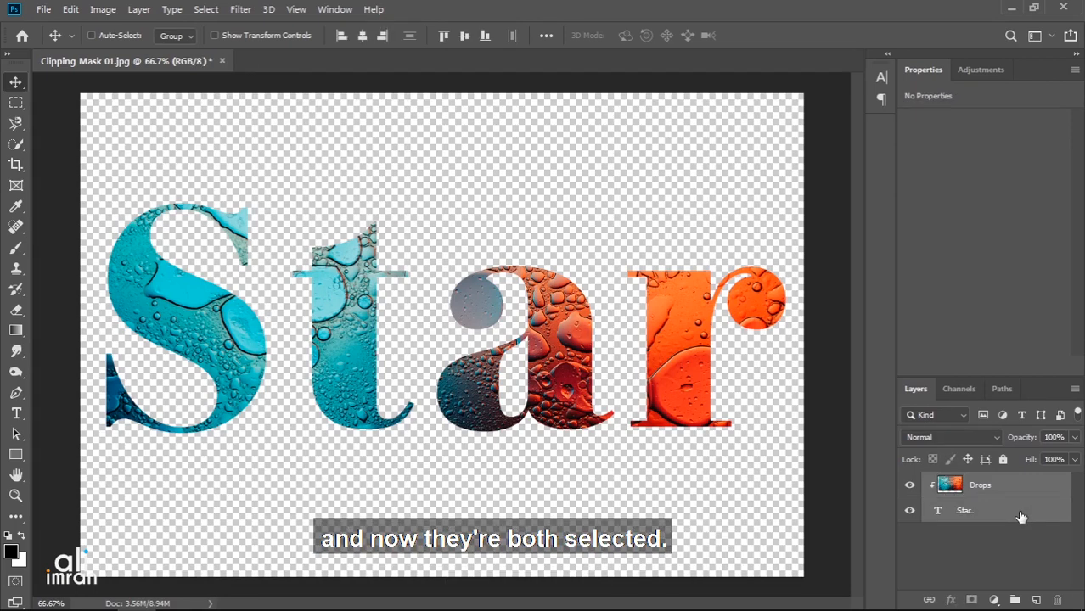
{"action": "mouse_move", "coordinate": [563, 377]}
{"action": "left_mouse_down"}
{"action": "mouse_move", "coordinate": [568, 387]}
{"action": "mouse_move", "coordinate": [549, 385]}
{"action": "mouse_move", "coordinate": [563, 384]}
{"action": "left_mouse_up"}
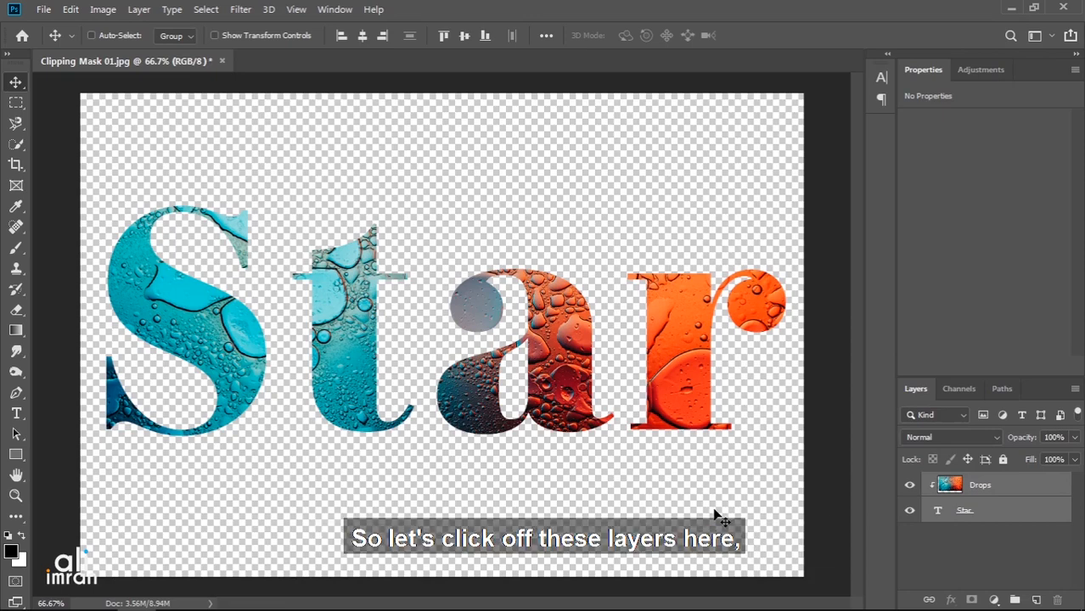
Create a new empty layer and place it at the bottom of the stack, beneath the Star text layer
{"action": "left_click", "coordinate": [1002, 537]}
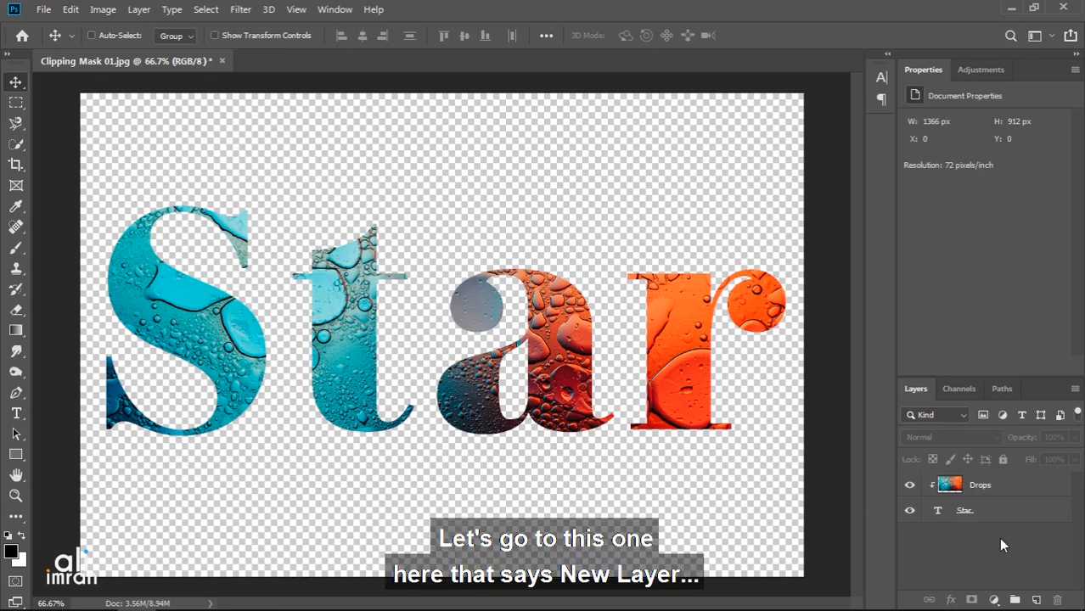
{"action": "left_click", "coordinate": [1036, 600]}
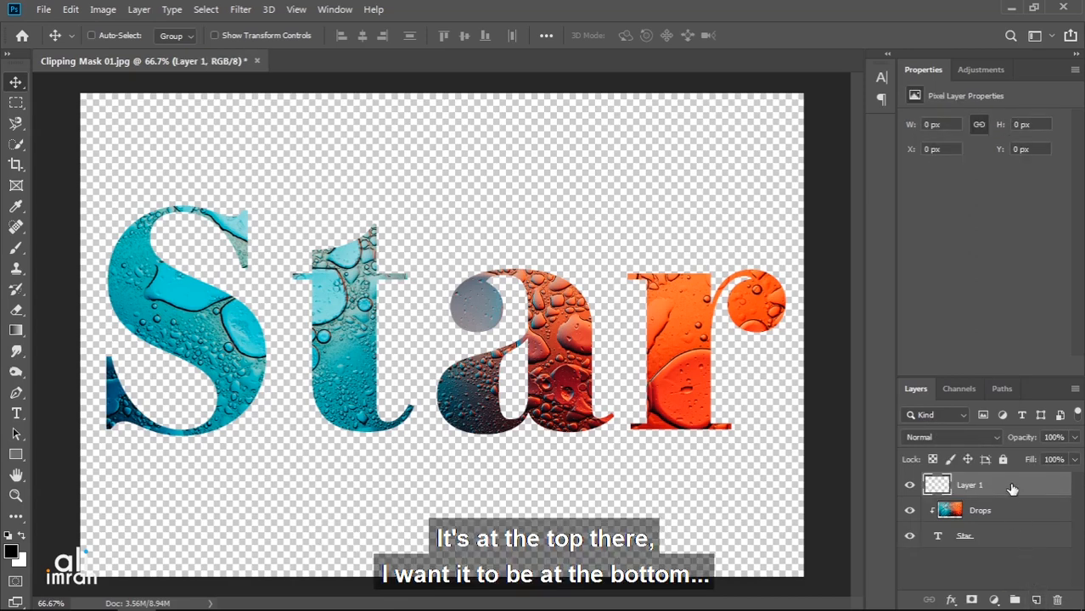
{"action": "left_click_drag", "start_coordinate": [1012, 488], "coordinate": [1014, 553]}
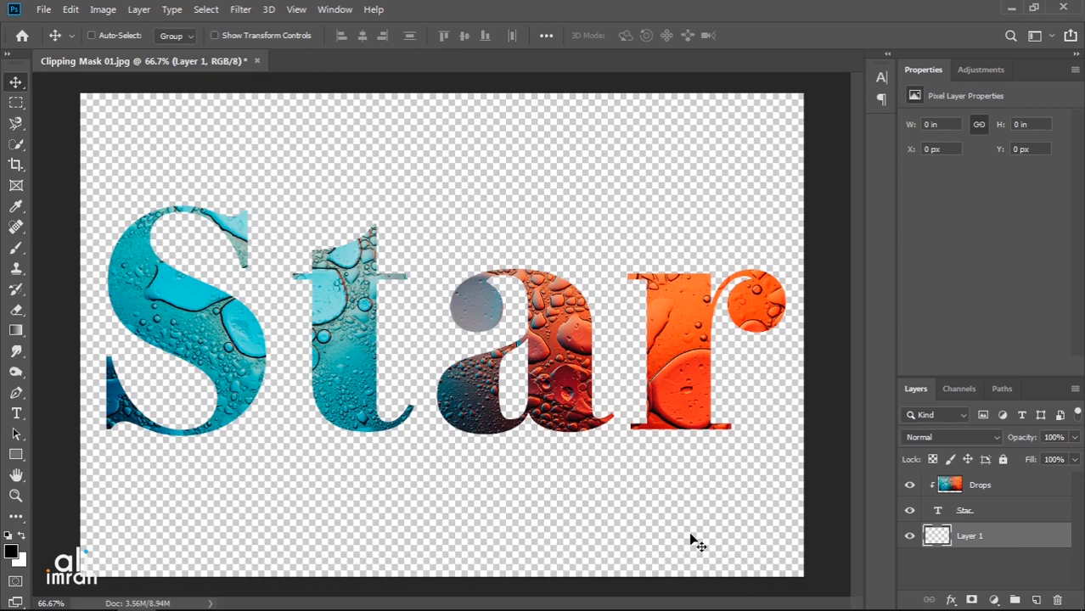
Rename the empty bottom layer as Color
{"action": "double_click", "coordinate": [969, 536]}
{"action": "type", "text": "C"}
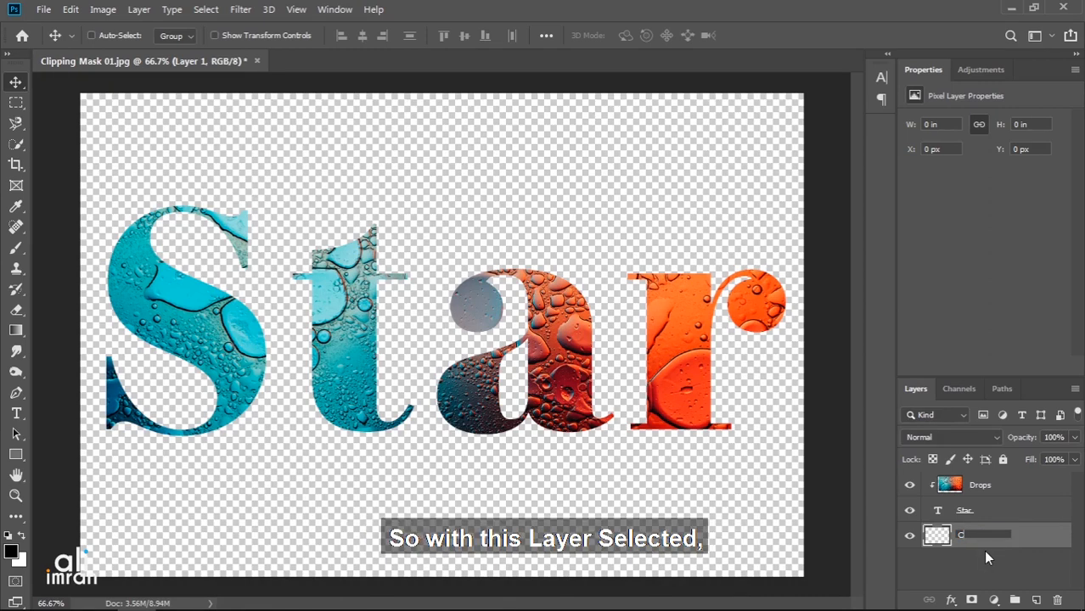
{"action": "type", "text": "olor"}
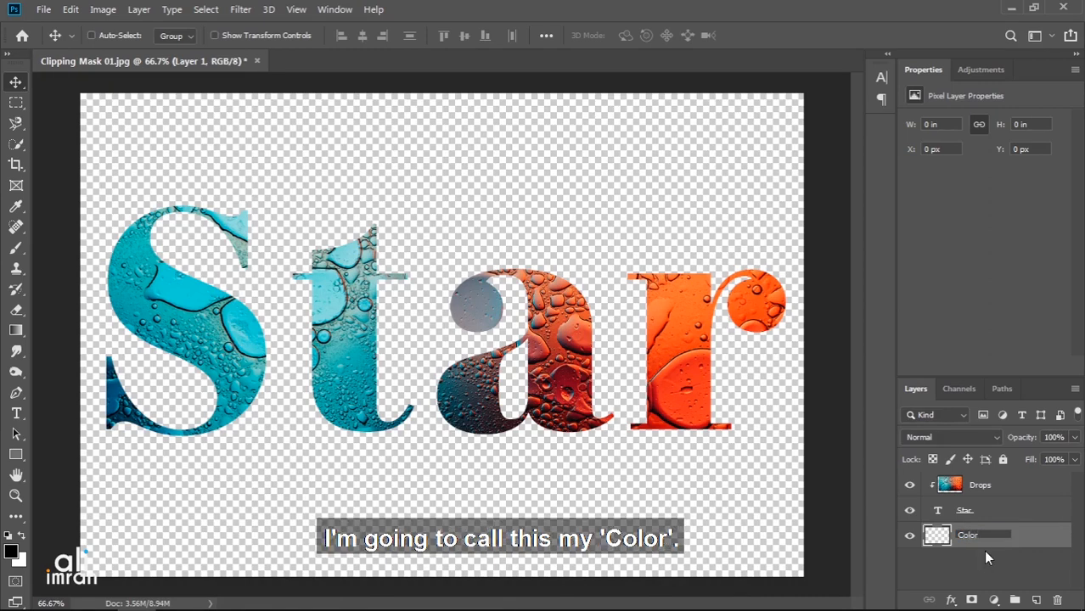
{"action": "key", "text": "Return"}
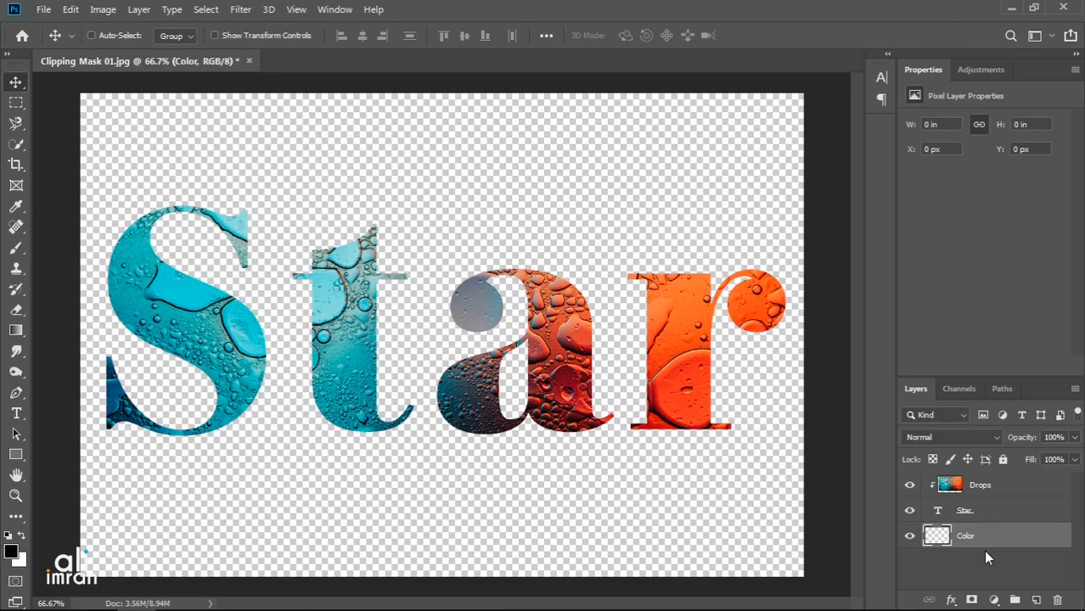
Start a fill on the Color layer and pick the orange ef8131 as its custom fill color
{"action": "left_click", "coordinate": [69, 10]}
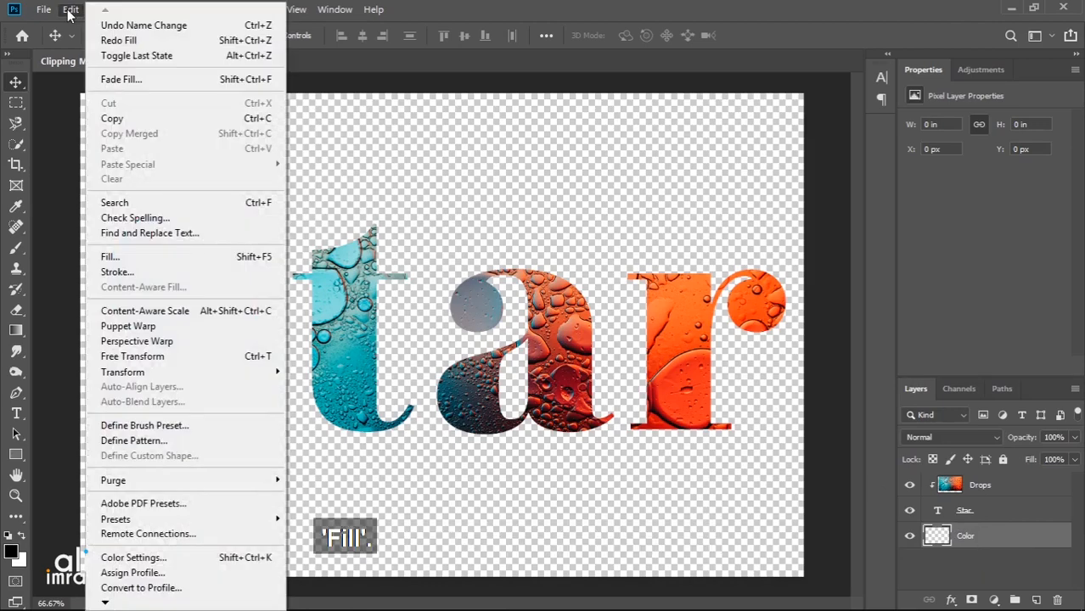
{"action": "left_click", "coordinate": [140, 264]}
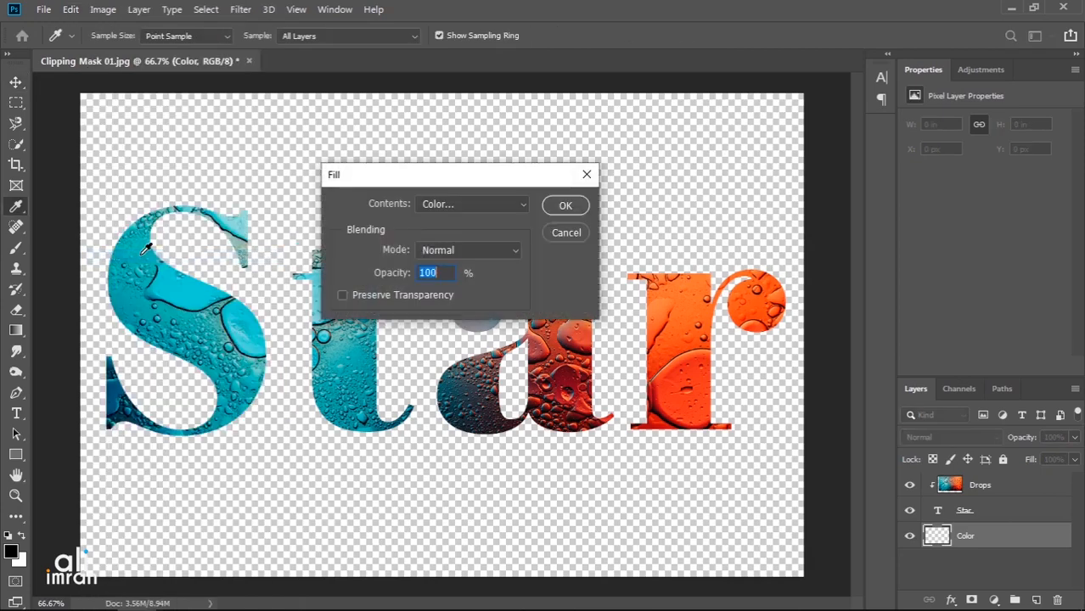
{"action": "left_click", "coordinate": [520, 207]}
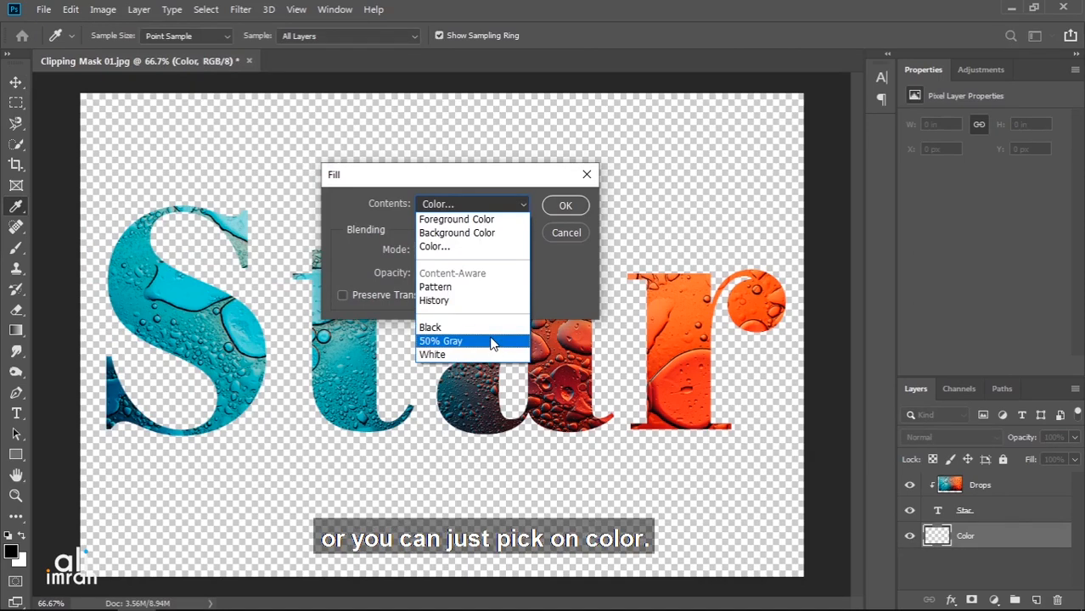
{"action": "left_click", "coordinate": [488, 248]}
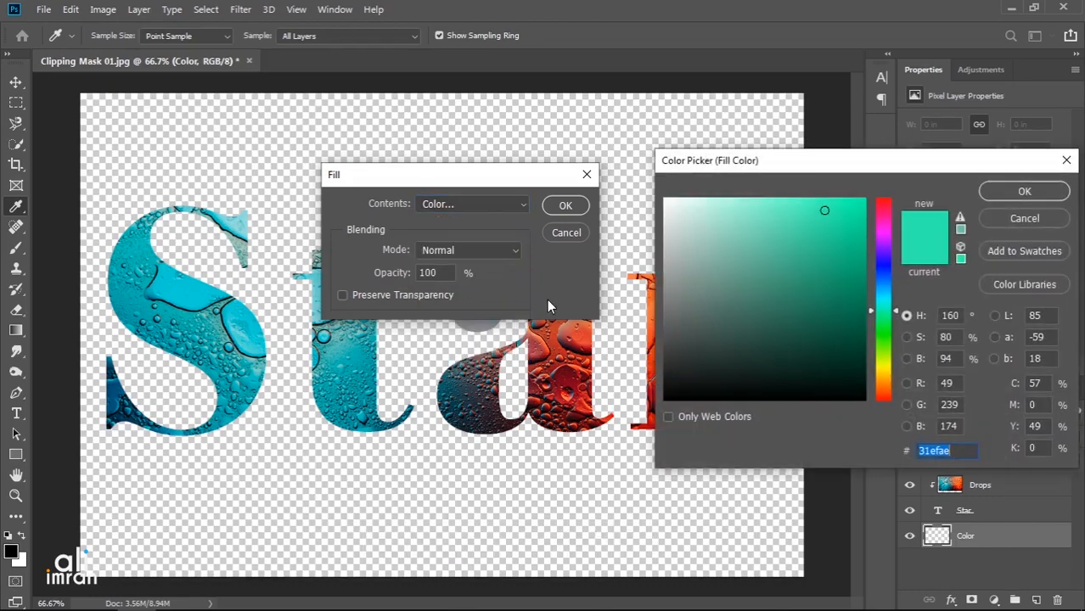
{"action": "left_click_drag", "start_coordinate": [892, 315], "coordinate": [888, 387]}
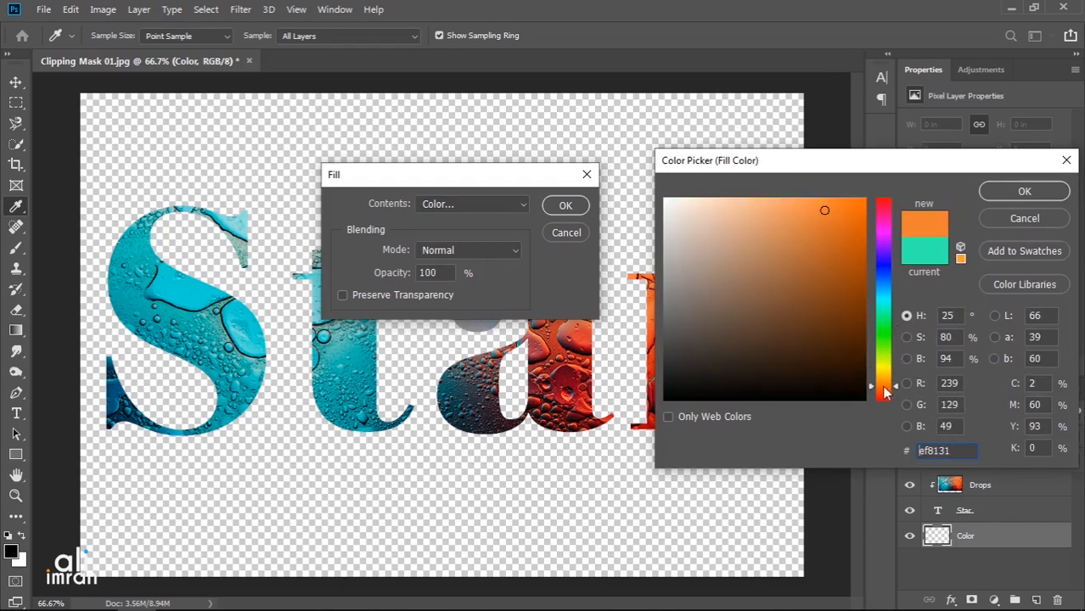
{"action": "left_click", "coordinate": [1010, 192]}
Switch the fill contents to White and apply the fill to the Color layer
{"action": "left_click", "coordinate": [523, 204]}
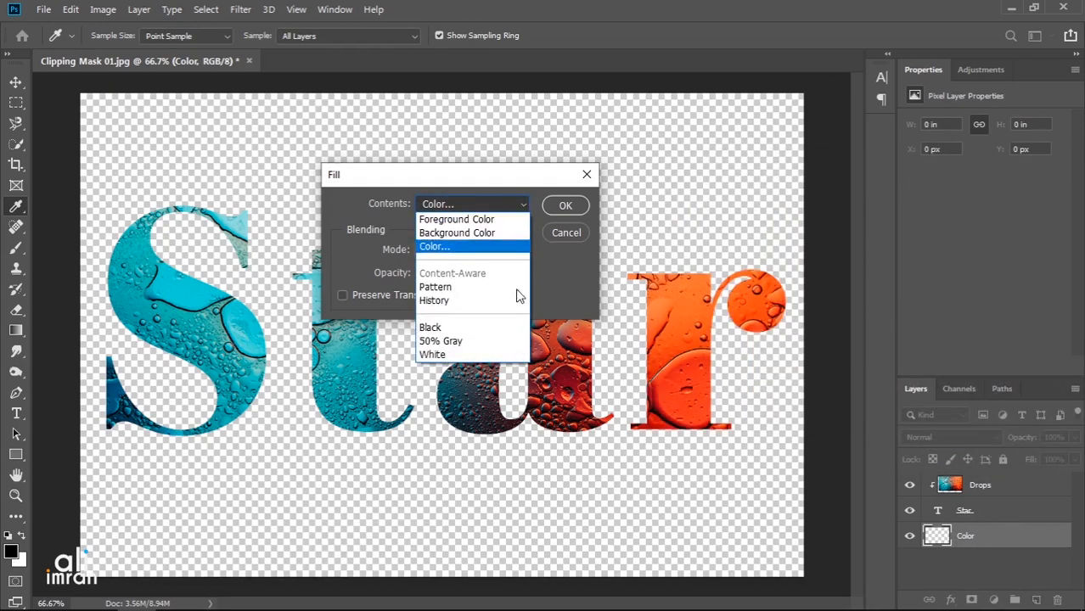
{"action": "left_click", "coordinate": [505, 355]}
{"action": "left_click", "coordinate": [578, 204]}
{"action": "key", "text": "v"}
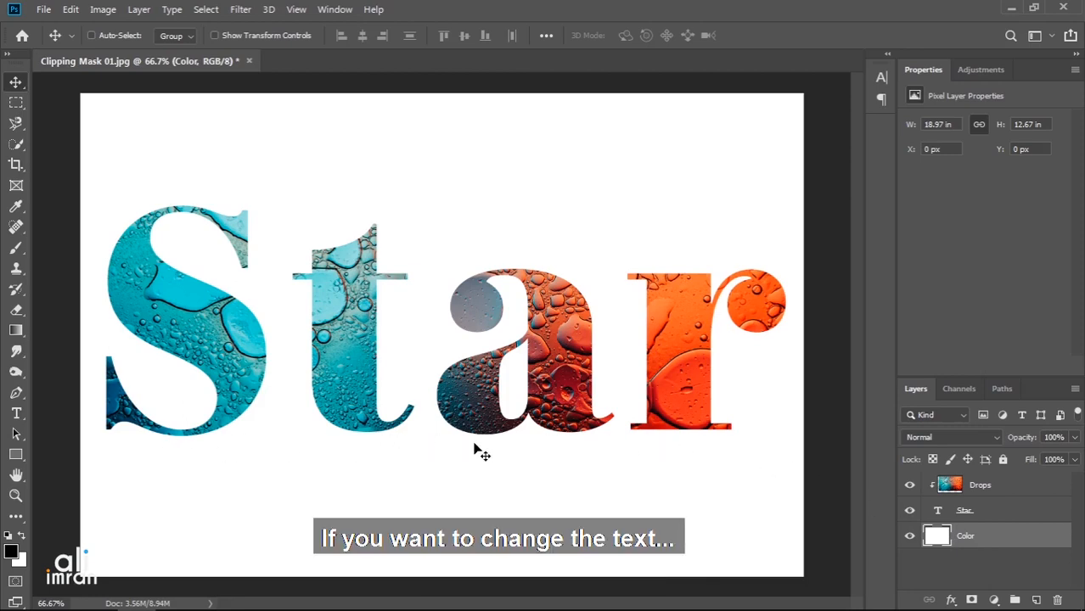
Change the Star text to "So," and move it together with the Drops image right and slightly down on the canvas
{"action": "double_click", "coordinate": [938, 510]}
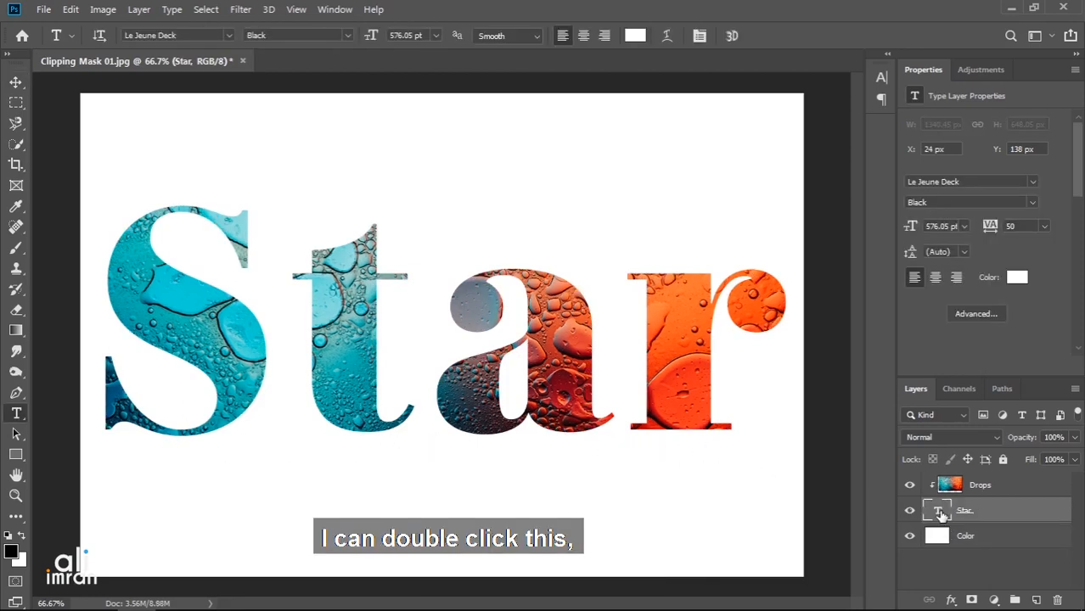
{"action": "right_click", "coordinate": [15, 416]}
{"action": "left_click", "coordinate": [731, 356]}
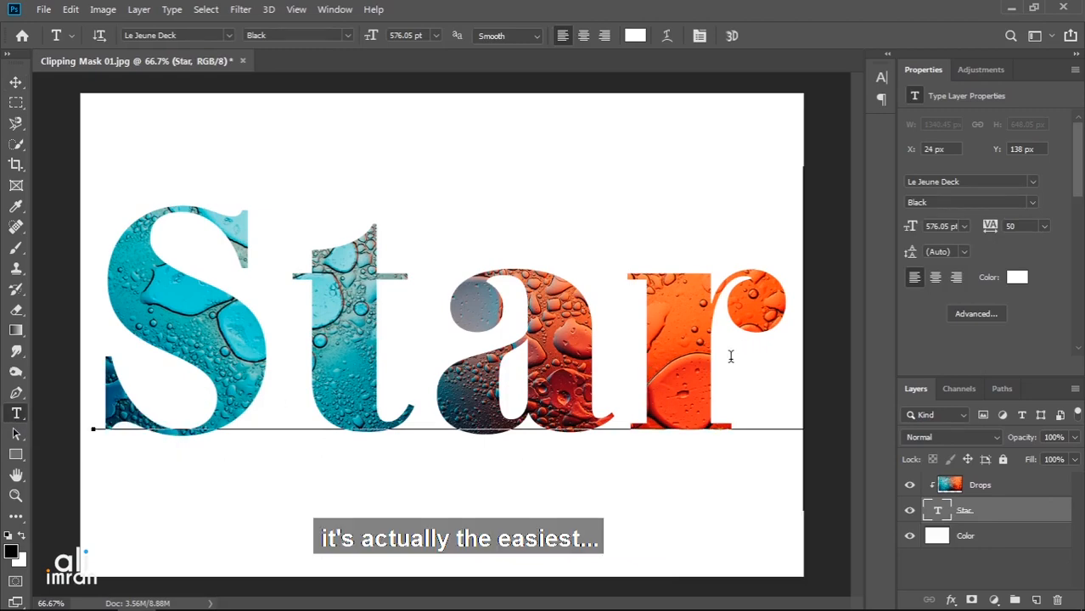
{"action": "left_click_drag", "start_coordinate": [727, 357], "coordinate": [387, 371]}
{"action": "type", "text": "o,"}
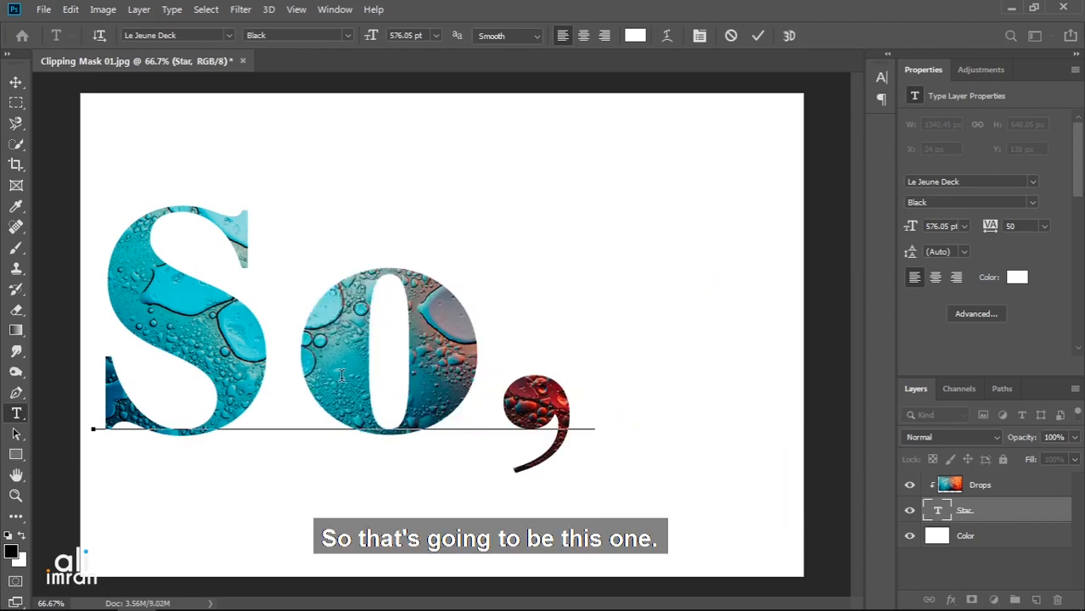
{"action": "key", "text": "ctrl+Return"}
{"action": "key", "text": "v"}
{"action": "left_click_drag", "start_coordinate": [430, 369], "coordinate": [530, 381]}
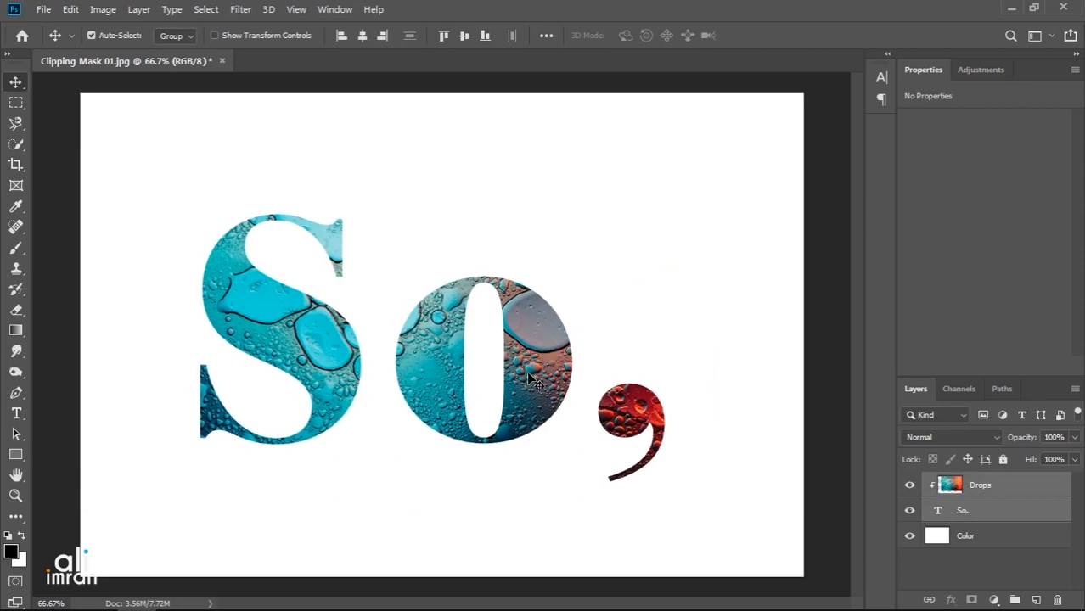
Open the image Clipping Mask 02 from the Images folder
{"action": "left_click", "coordinate": [45, 10]}
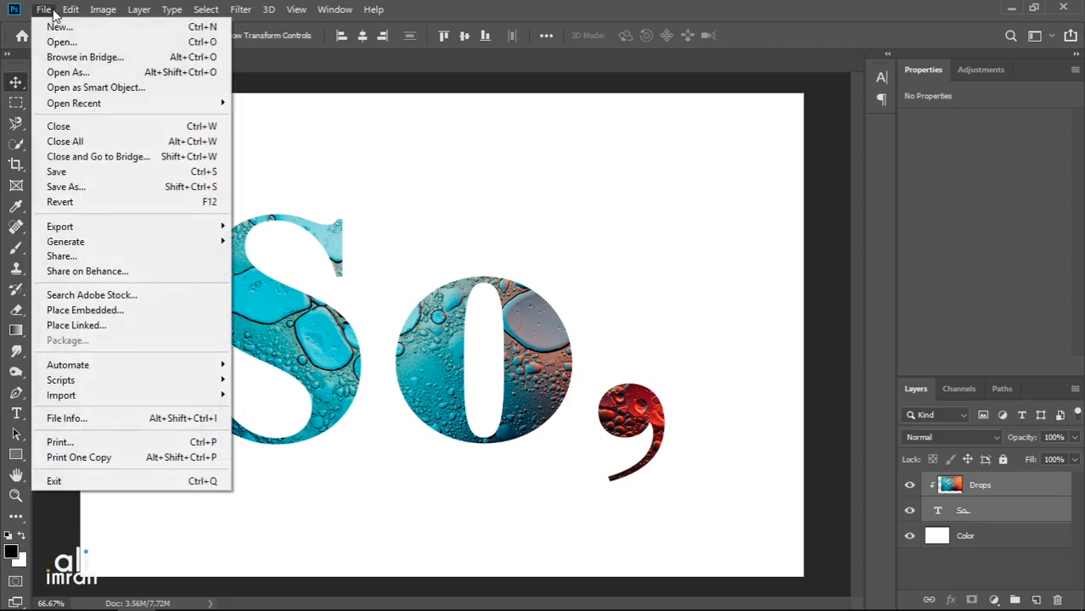
{"action": "left_click", "coordinate": [148, 42]}
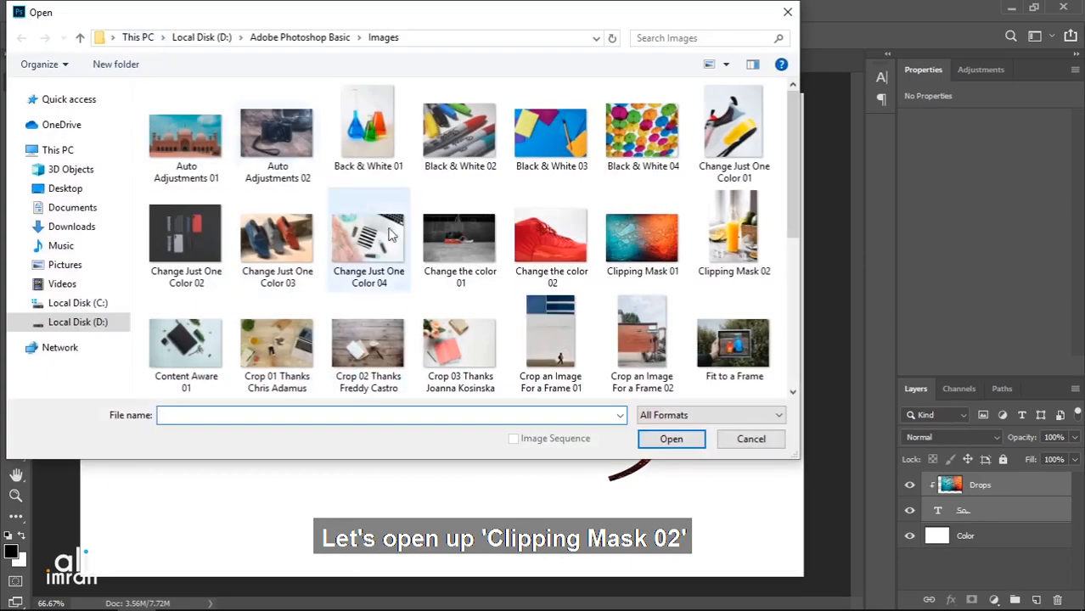
{"action": "left_click", "coordinate": [741, 255]}
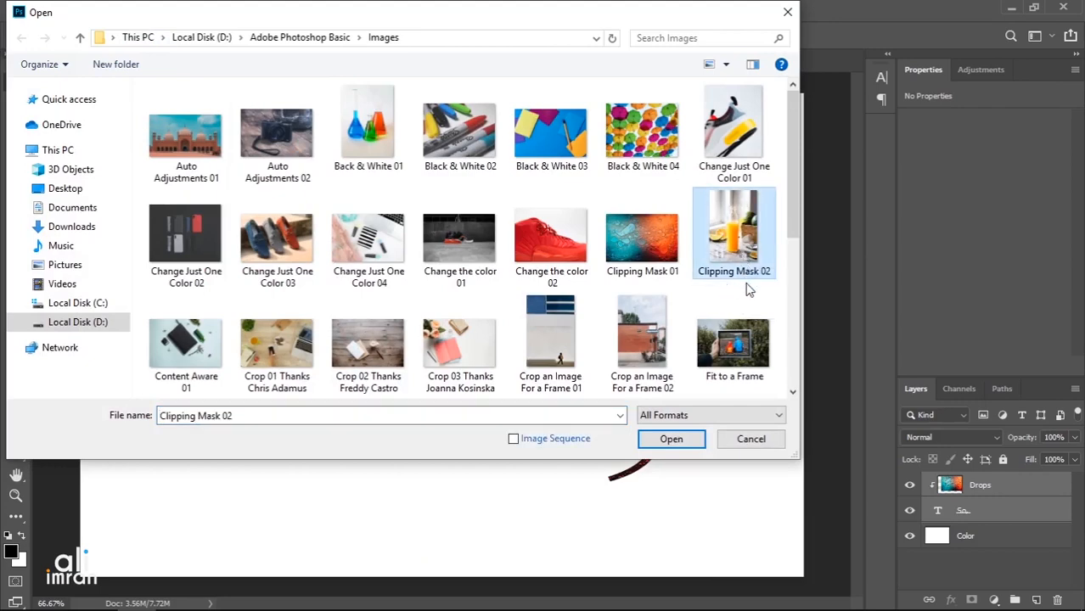
{"action": "left_click", "coordinate": [672, 439]}
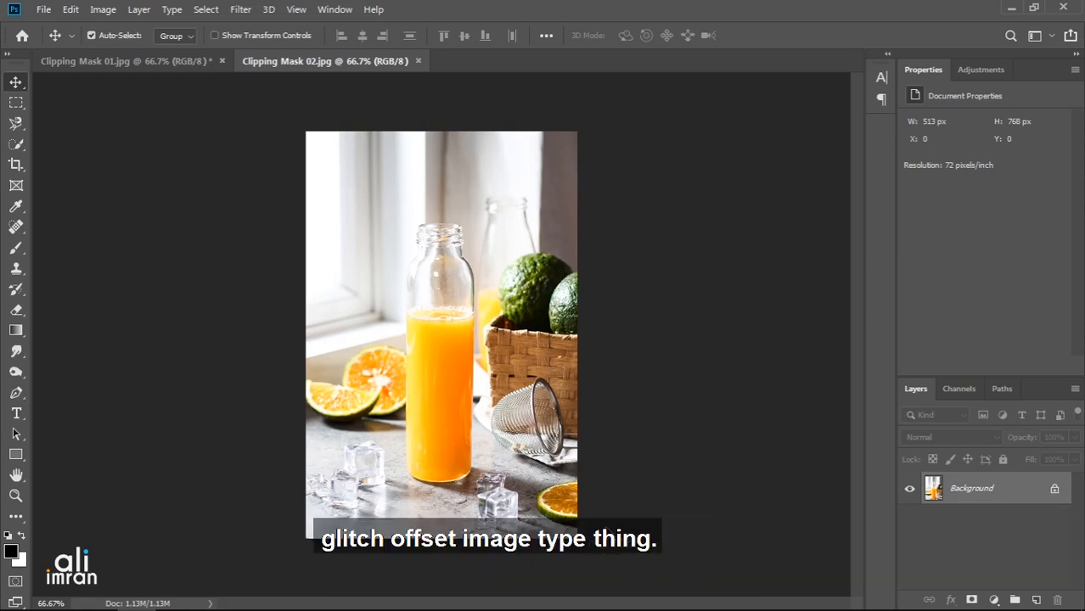
Add the letter "M" over the juice bottle as white 72 pt text in Le Jeune Deck Black
{"action": "left_click", "coordinate": [15, 414]}
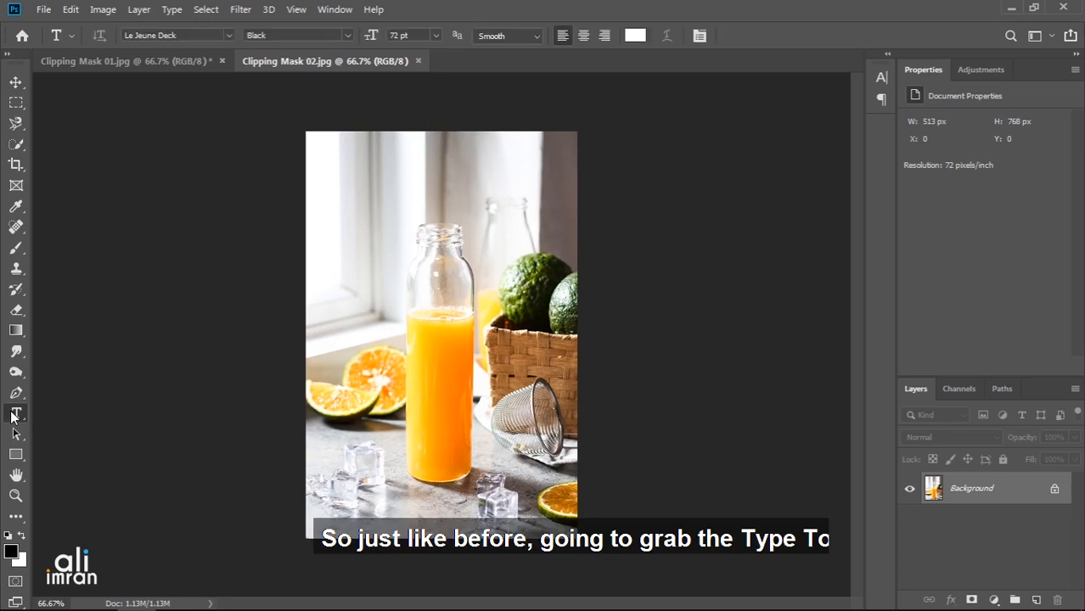
{"action": "left_click", "coordinate": [411, 369]}
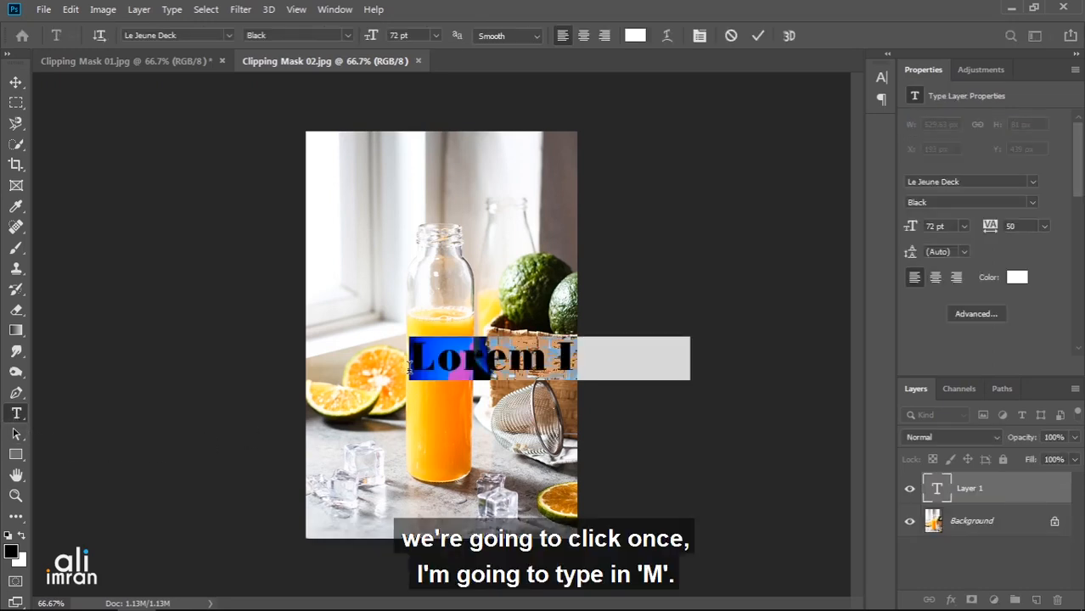
{"action": "type", "text": "M"}
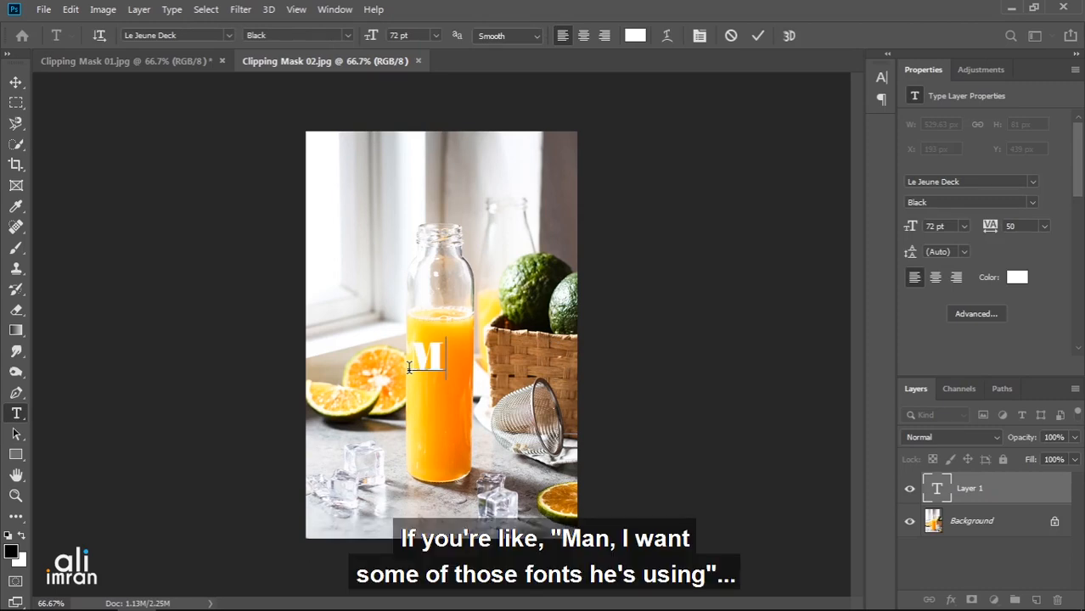
{"action": "key", "text": "ctrl+Return"}
Try the Black Italic font style on the M and return the letter to Black
{"action": "left_click", "coordinate": [970, 202]}
{"action": "left_click", "coordinate": [969, 354]}
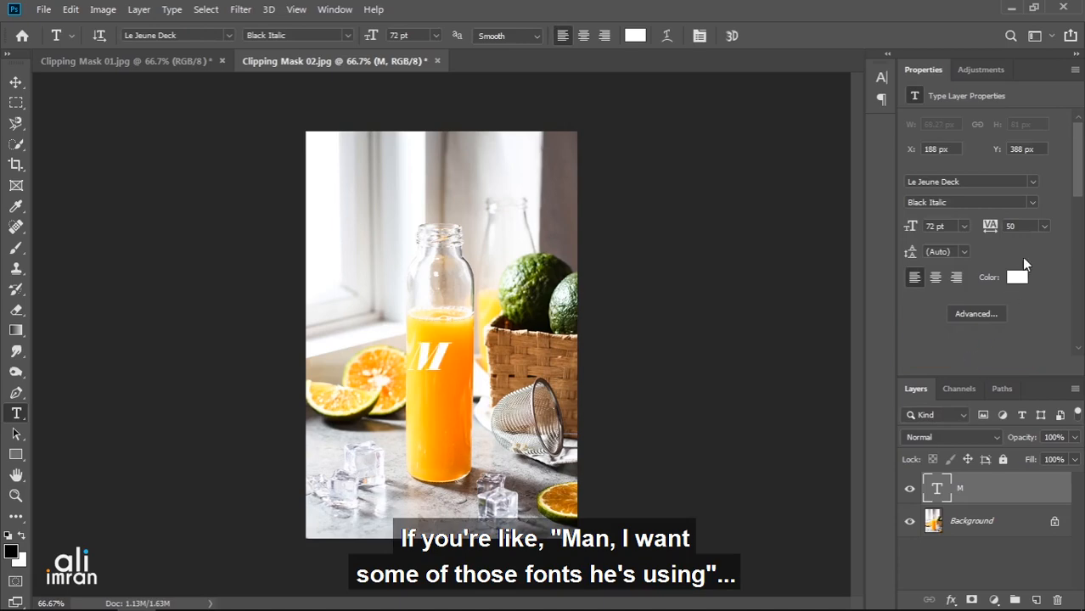
{"action": "left_click", "coordinate": [1032, 182]}
{"action": "key", "text": "Escape"}
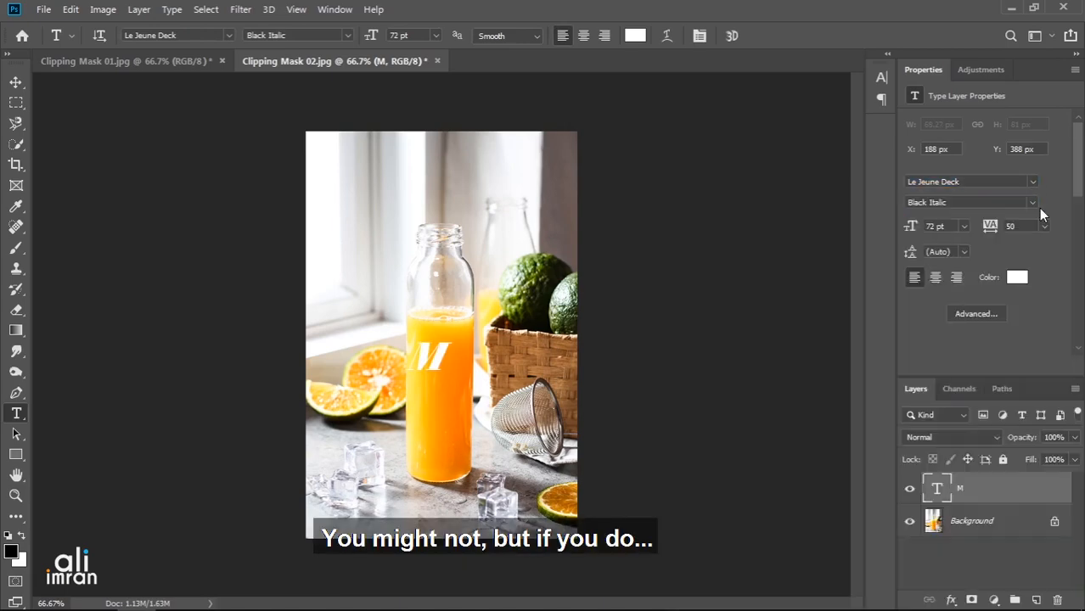
{"action": "left_click", "coordinate": [1032, 203]}
{"action": "left_click", "coordinate": [976, 341]}
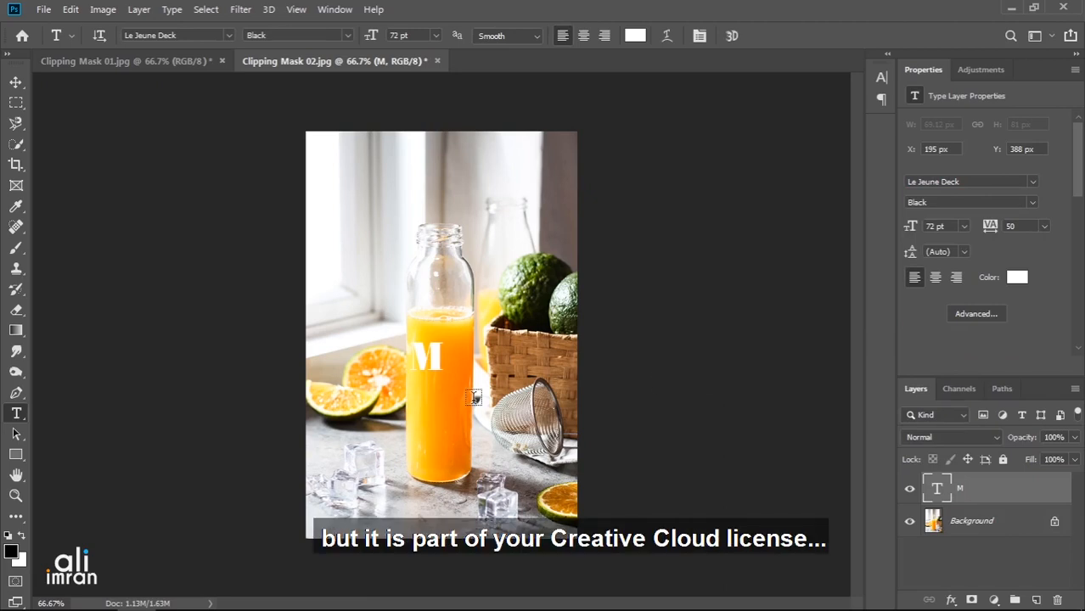
Enlarge the M to about 498 pt across most of the image width and position it at about X 26 px, Y 234 px
{"action": "key", "text": "ctrl"}
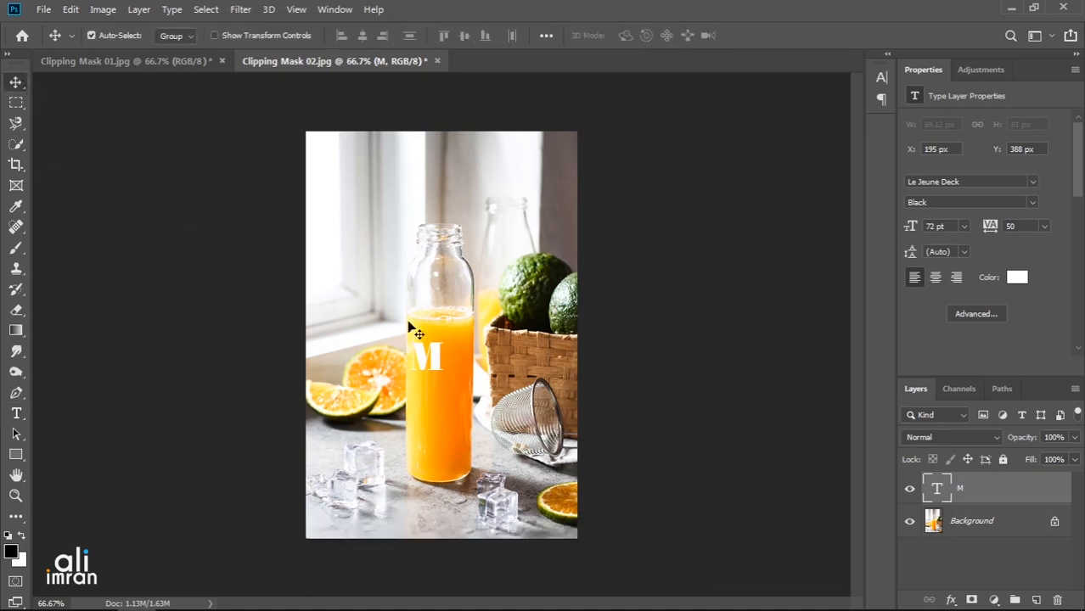
{"action": "key", "text": "ctrl+t"}
{"action": "left_click_drag", "start_coordinate": [449, 387], "coordinate": [566, 516]}
{"action": "left_click_drag", "start_coordinate": [411, 336], "coordinate": [299, 270]}
{"action": "left_click_drag", "start_coordinate": [412, 356], "coordinate": [416, 393]}
{"action": "left_click_drag", "start_coordinate": [335, 275], "coordinate": [318, 259]}
{"action": "left_click", "coordinate": [761, 35]}
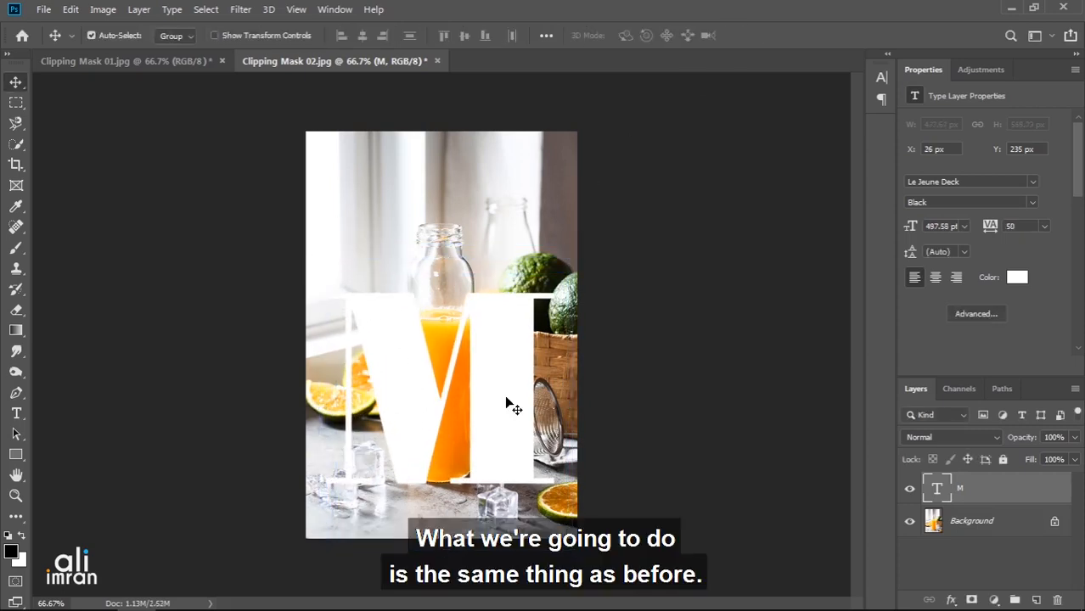
{"action": "scroll", "coordinate": [507, 407], "scroll_direction": "up", "scroll_amount": 1}
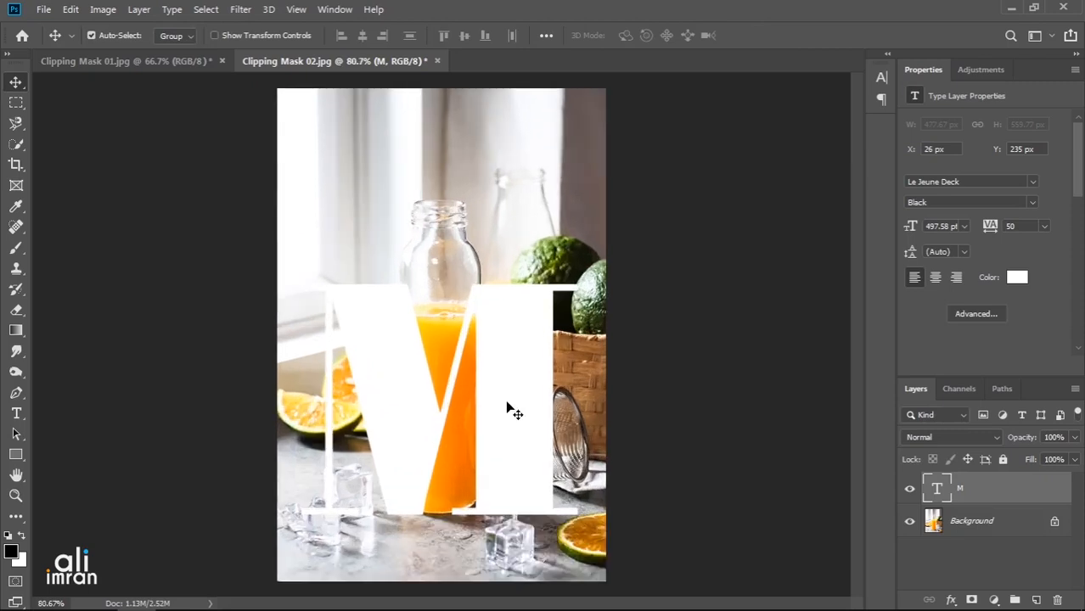
{"action": "key", "text": "Up"}
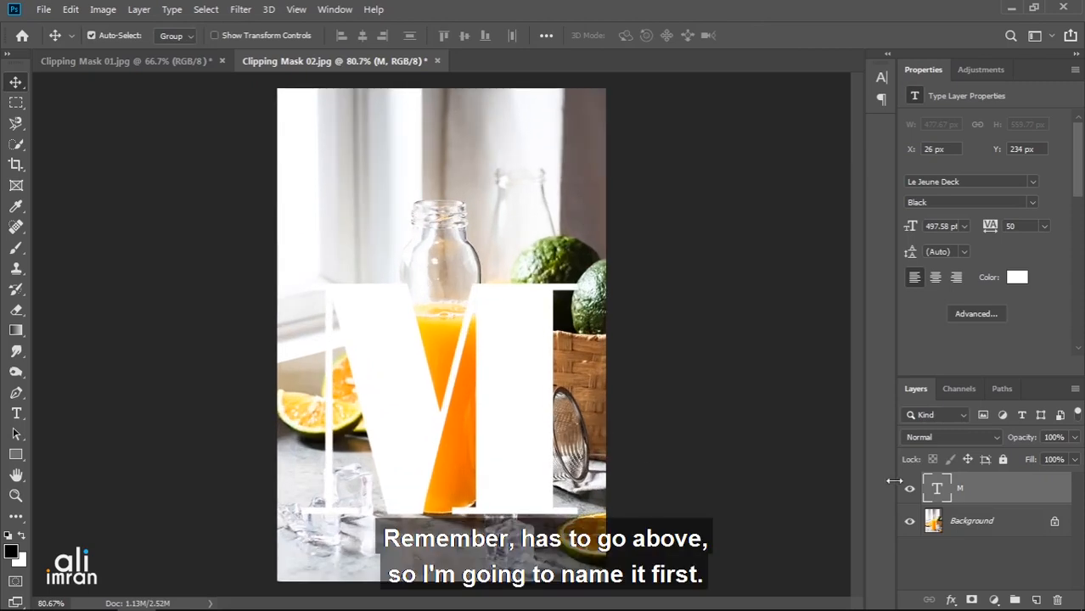
Convert the Background into a regular layer named Juice
{"action": "double_click", "coordinate": [1009, 530]}
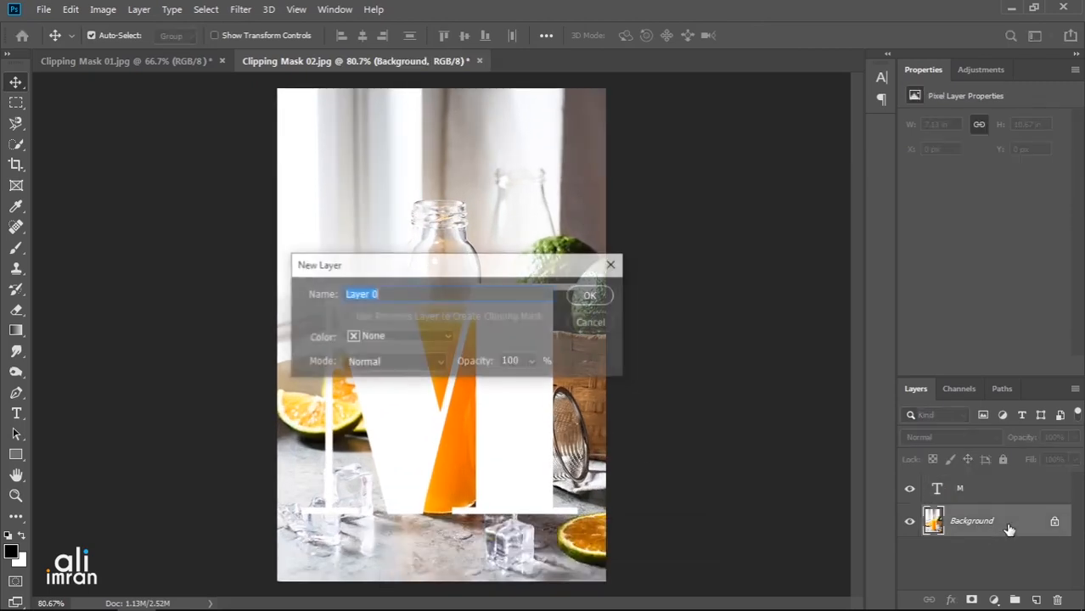
{"action": "type", "text": "Juice"}
{"action": "key", "text": "Return"}
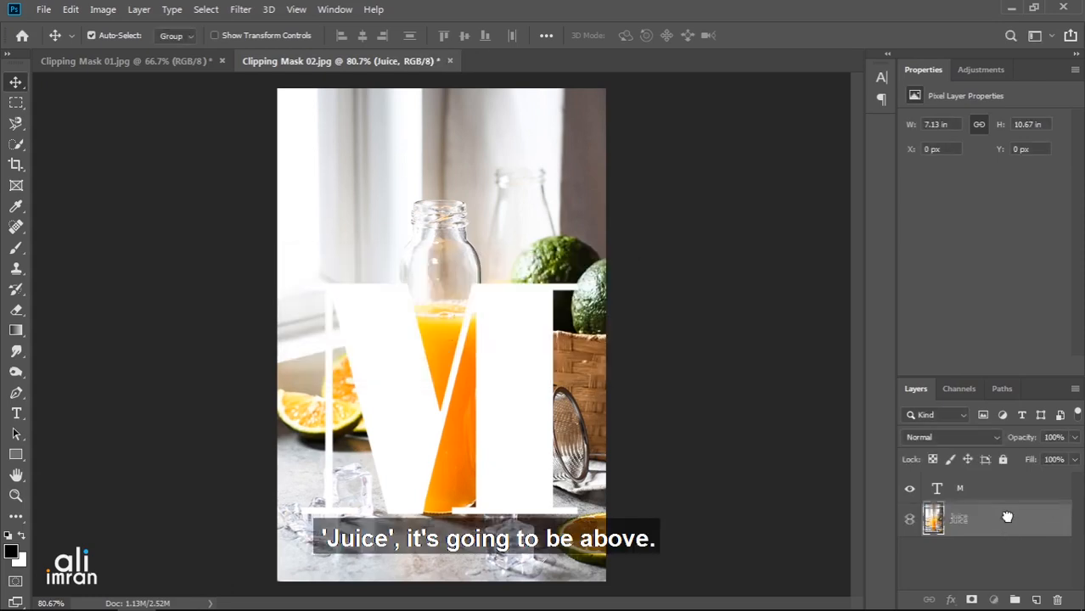
Move the Juice layer above the M text layer and clip it to the letter with a clipping mask
{"action": "left_click_drag", "start_coordinate": [1007, 522], "coordinate": [1008, 490]}
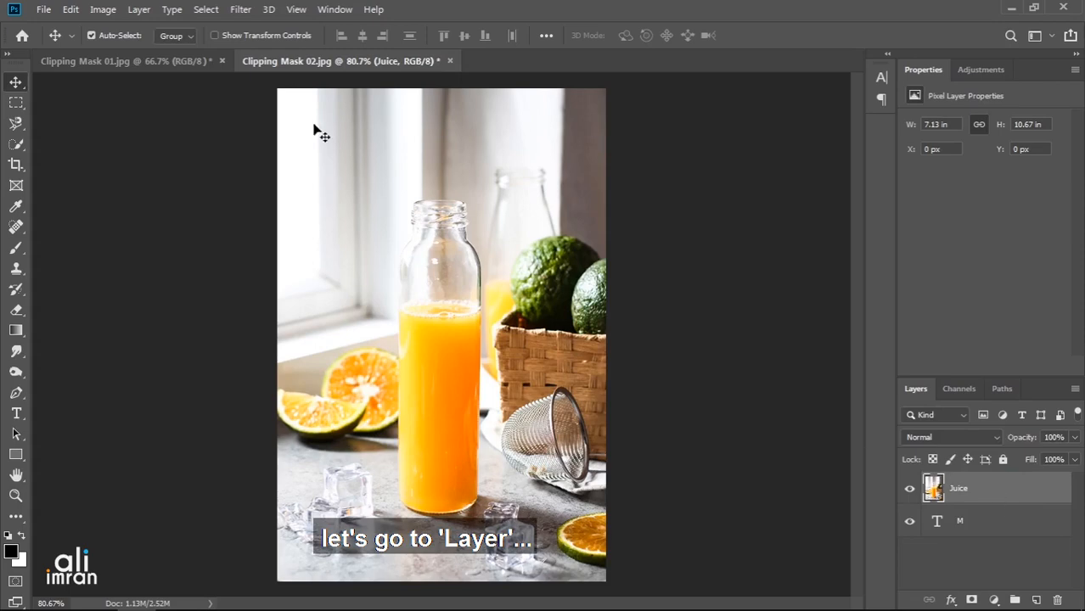
{"action": "left_click", "coordinate": [139, 9]}
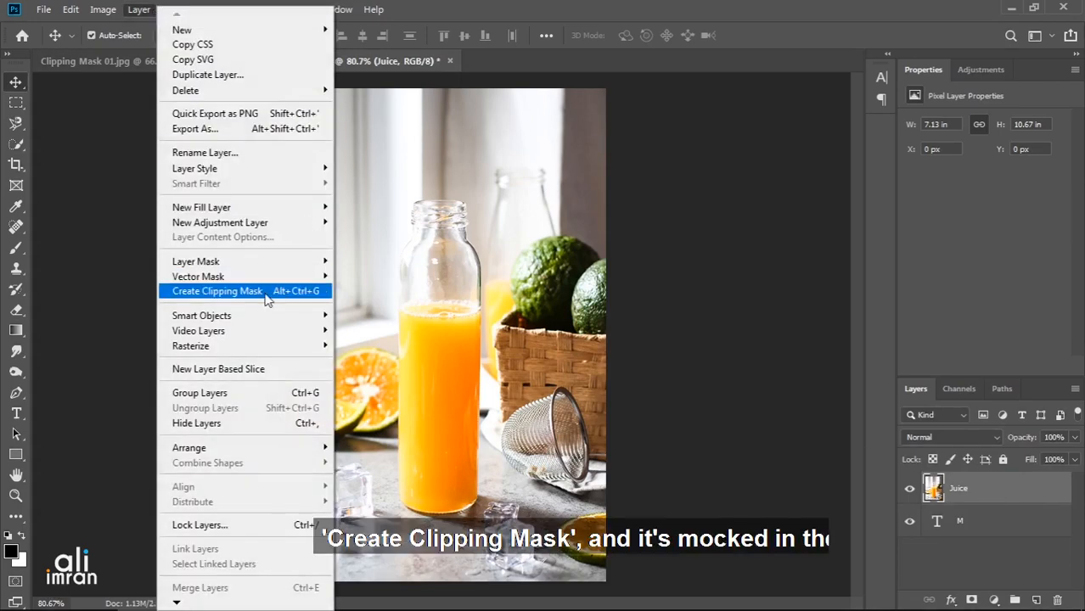
{"action": "left_click", "coordinate": [266, 294]}
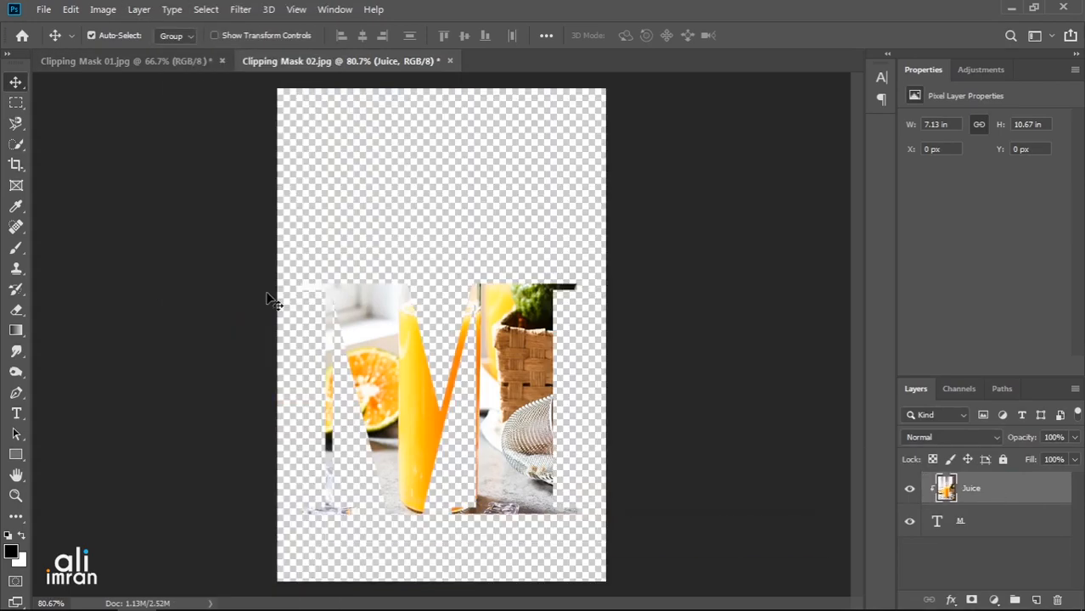
Duplicate the Juice layer within the same document and name the copy Juice 2
{"action": "right_click", "coordinate": [1003, 495]}
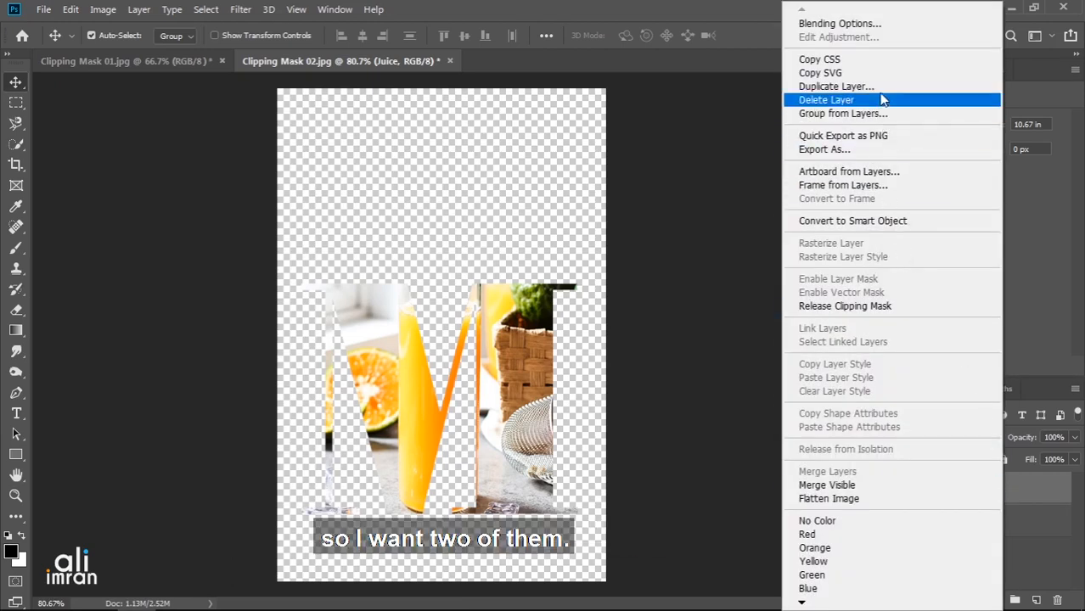
{"action": "left_click", "coordinate": [924, 87]}
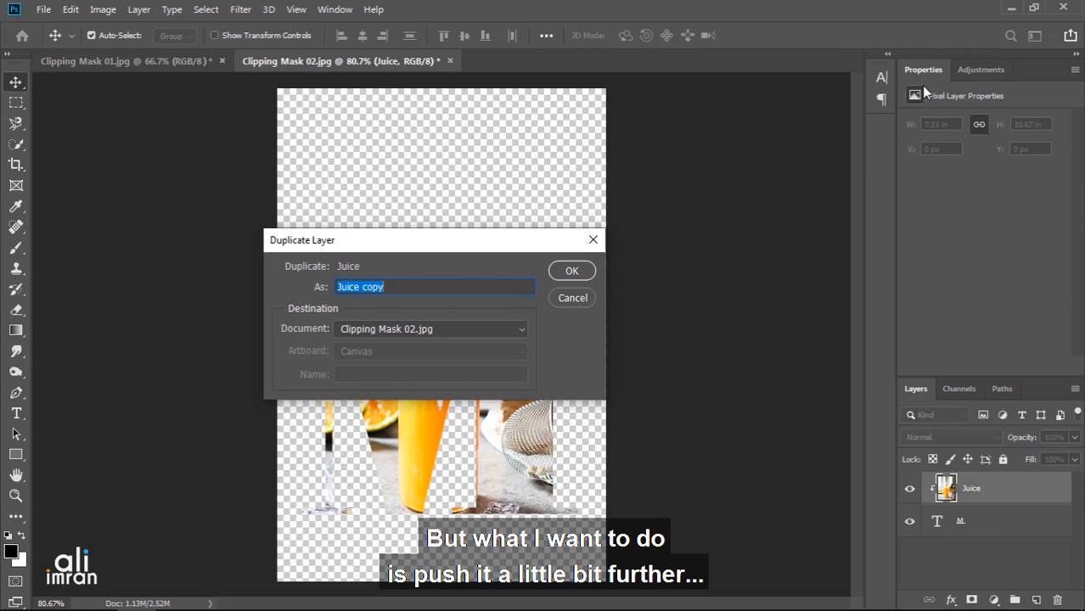
{"action": "key", "text": "Right"}
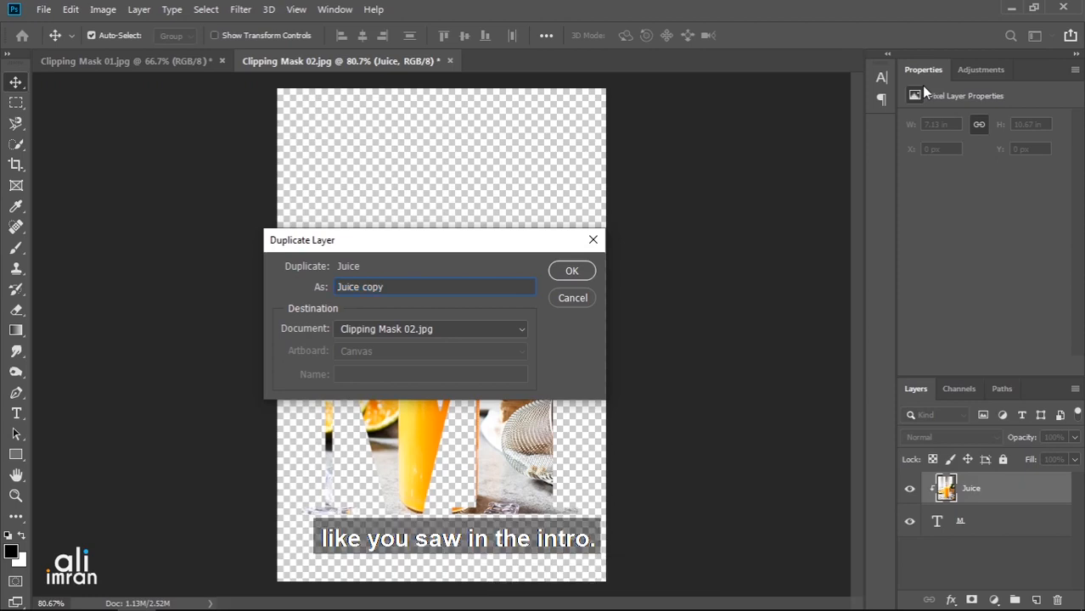
{"action": "key", "text": "BackSpace"}
{"action": "key", "text": "BackSpace"}
{"action": "key", "text": "BackSpace"}
{"action": "key", "text": "BackSpace"}
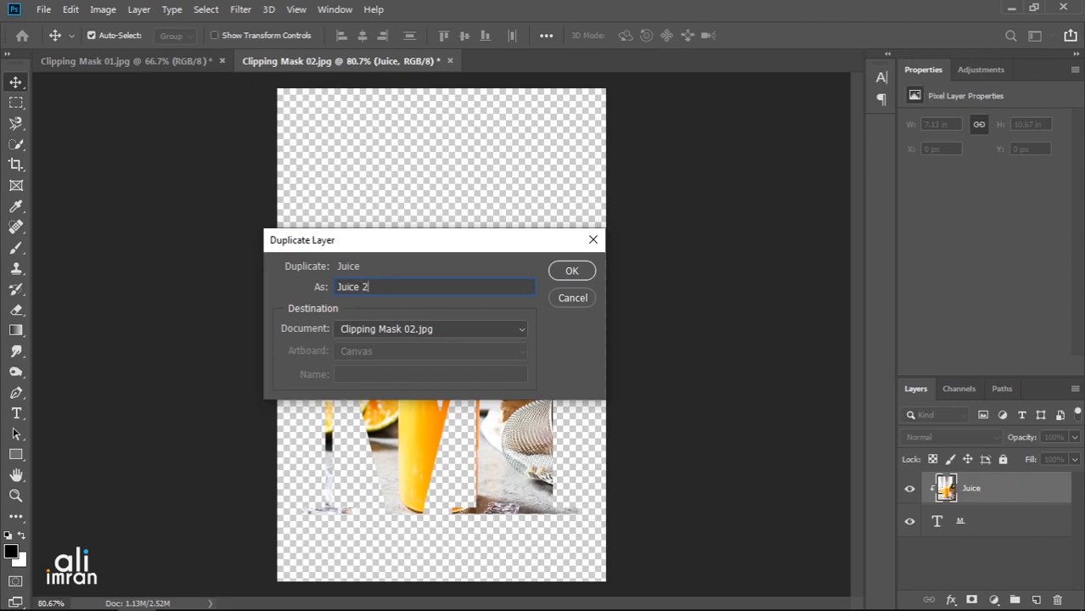
{"action": "key", "text": "Return"}
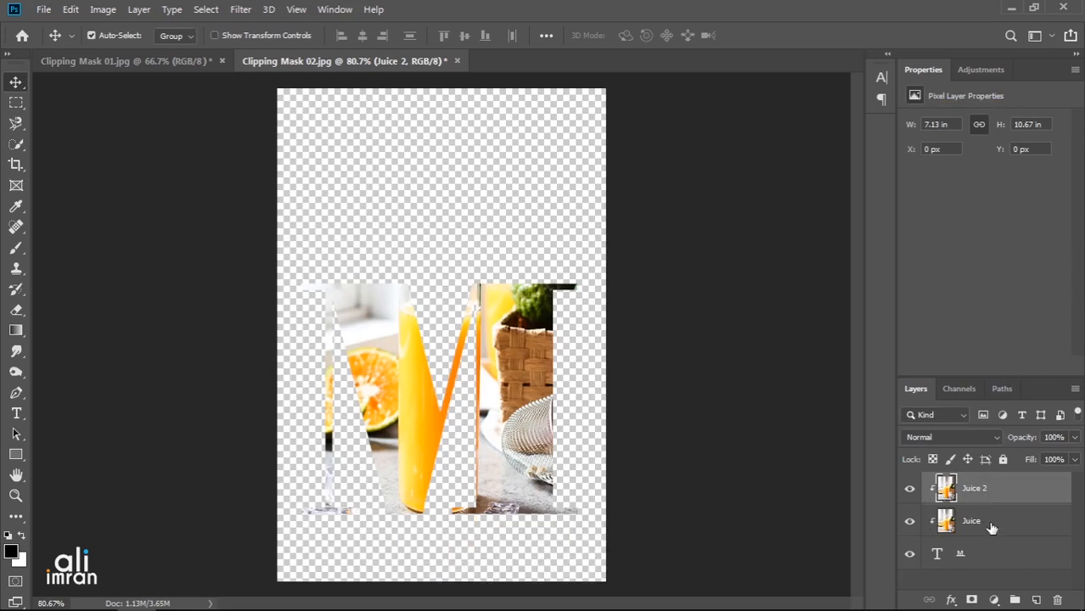
Move the Juice 2 layer beneath the M text layer and hide it to check the clipped letter by itself
{"action": "left_click_drag", "start_coordinate": [992, 494], "coordinate": [1005, 571]}
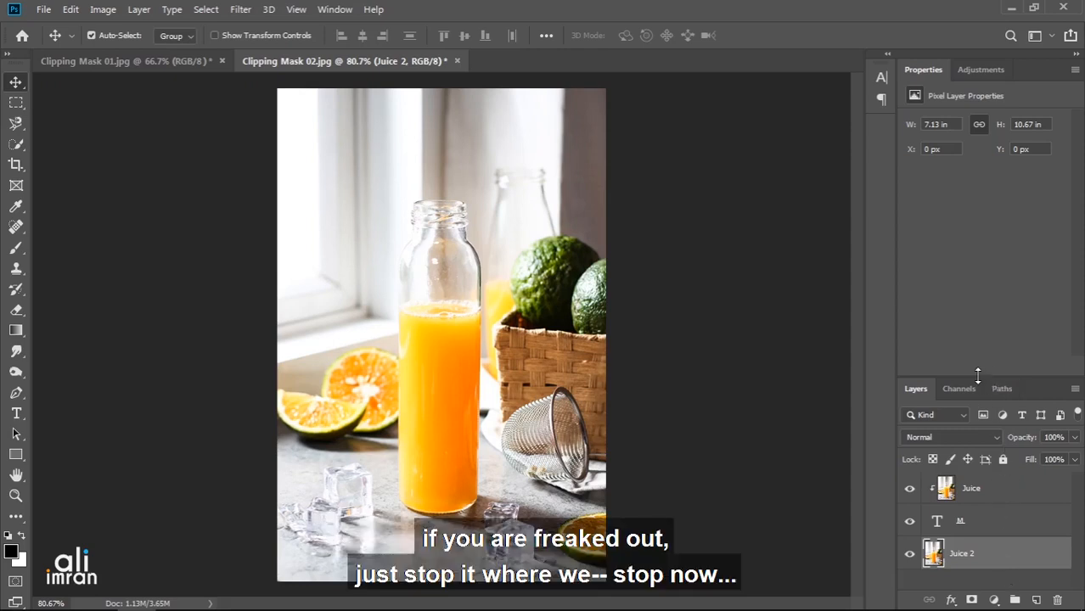
{"action": "left_click_drag", "start_coordinate": [977, 376], "coordinate": [974, 252]}
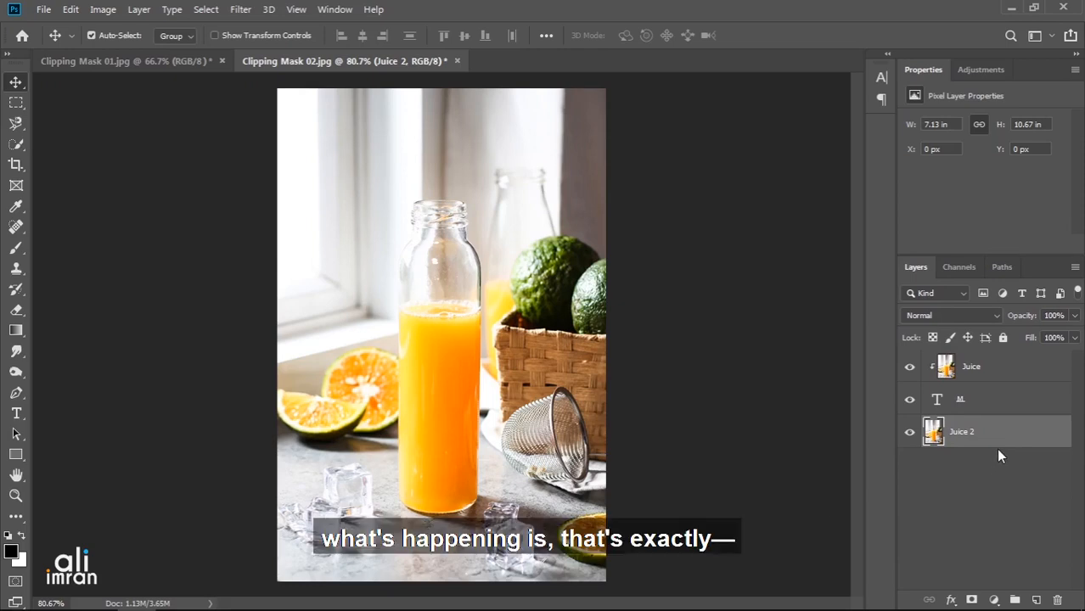
{"action": "left_click", "coordinate": [910, 432]}
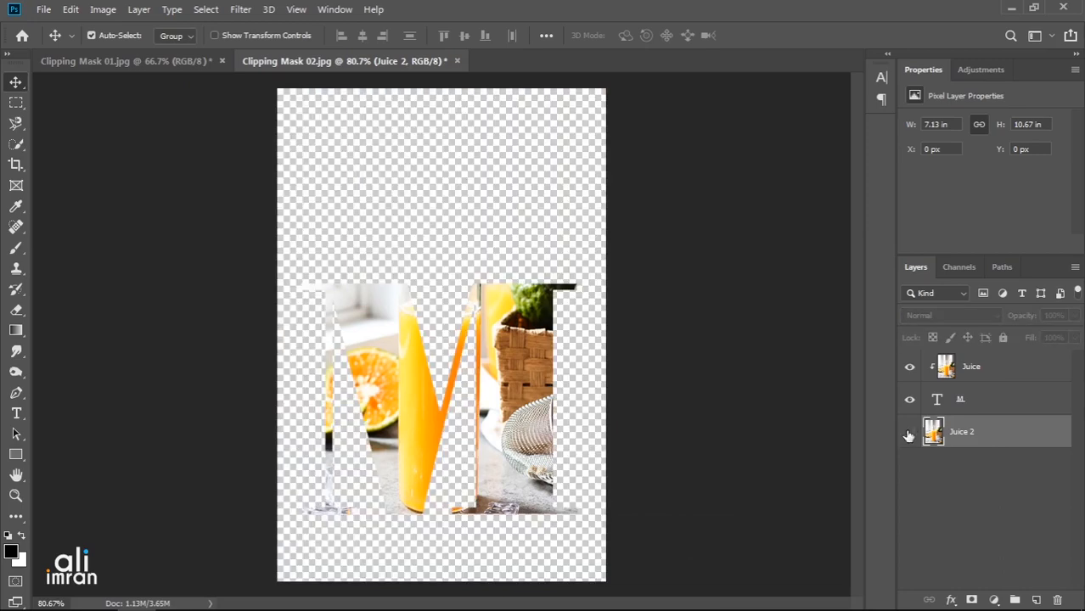
{"action": "left_click", "coordinate": [1010, 371]}
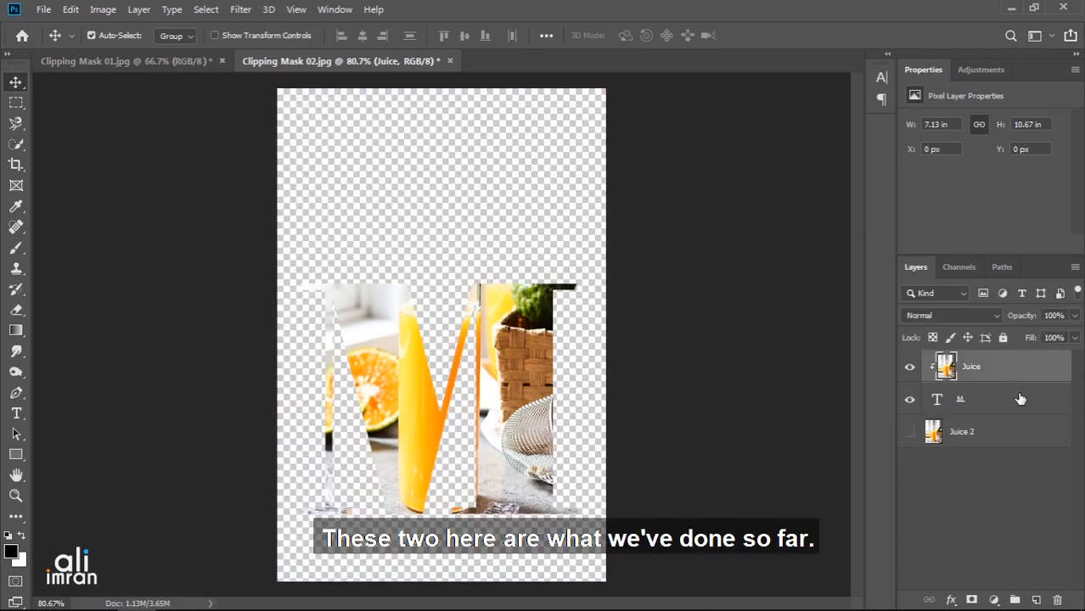
{"action": "left_click", "coordinate": [1017, 397], "text": "shift"}
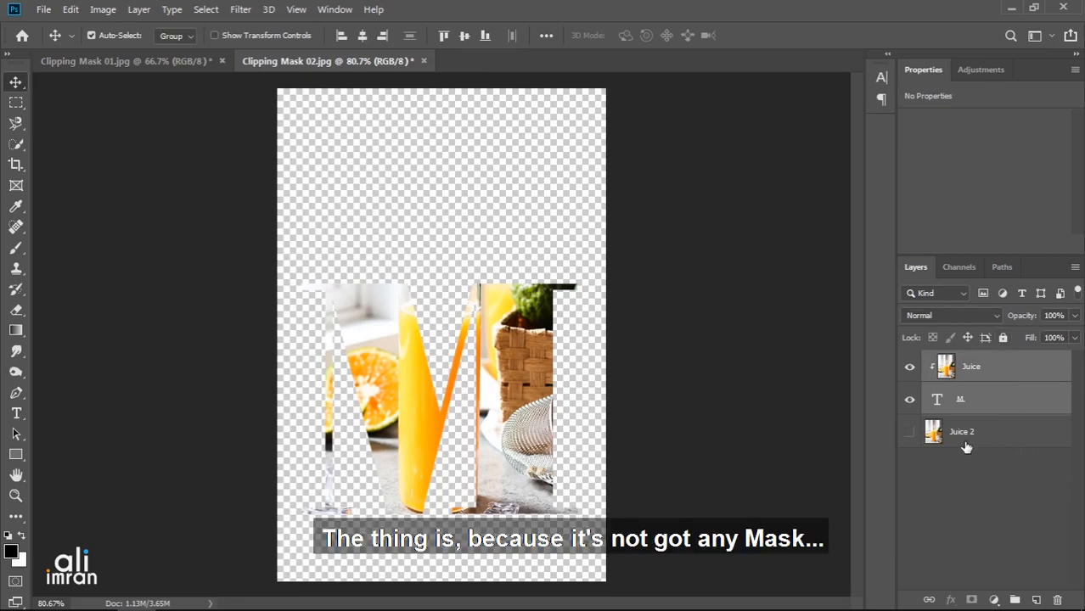
Show the Juice 2 layer again and offset it to about X 8 px, Y -20 px behind the clipped letter
{"action": "left_click", "coordinate": [909, 433]}
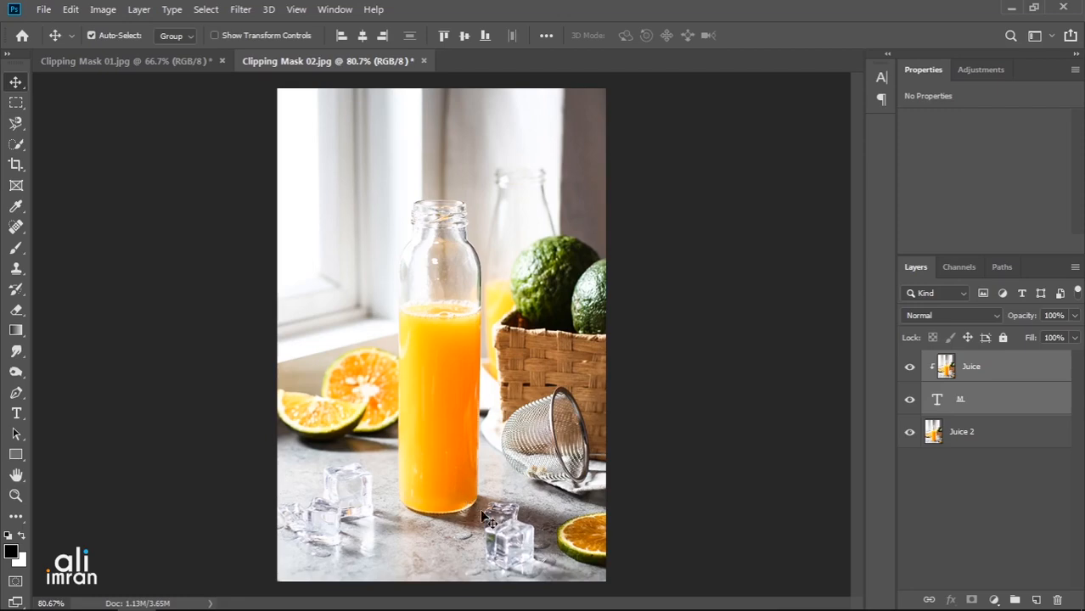
{"action": "left_click_drag", "start_coordinate": [490, 404], "coordinate": [591, 509]}
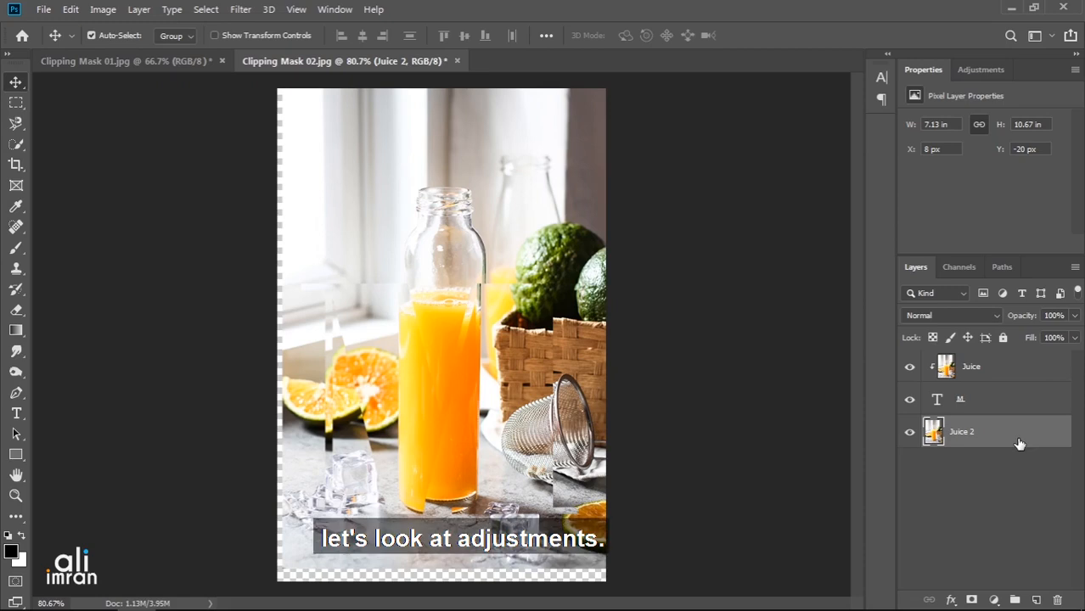
Add a Hue/Saturation adjustment directly above Juice 2 and darken the background with Lightness -33
{"action": "left_click", "coordinate": [982, 69]}
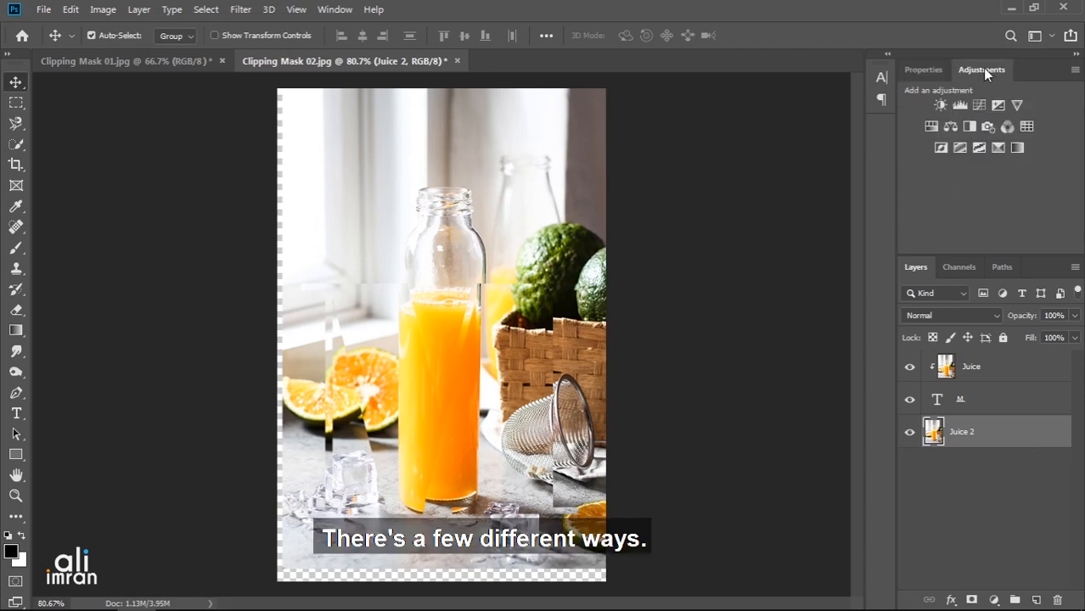
{"action": "left_click", "coordinate": [931, 127]}
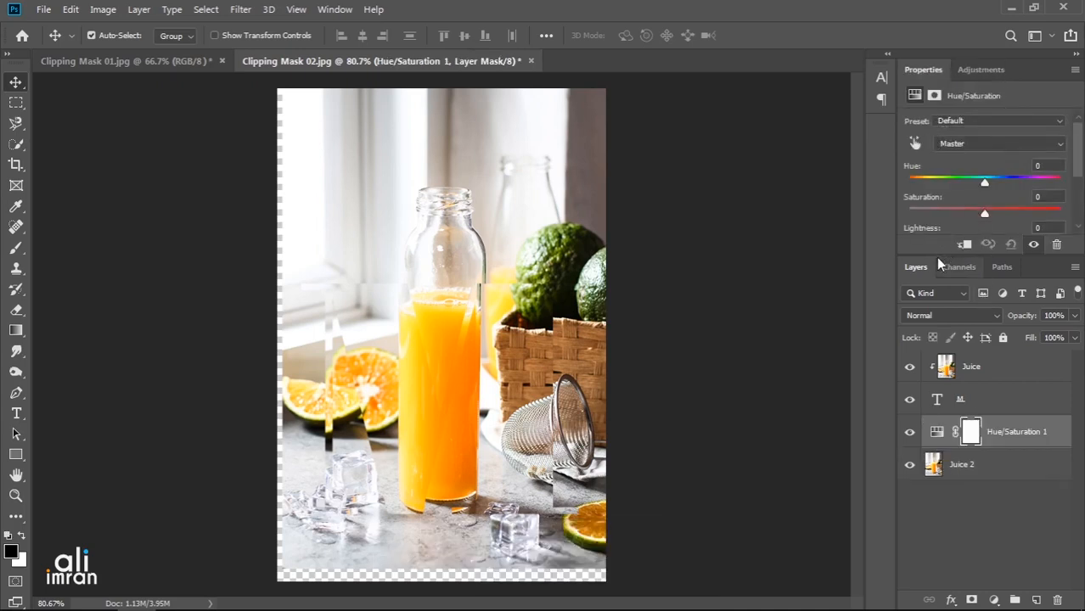
{"action": "left_click_drag", "start_coordinate": [936, 257], "coordinate": [946, 344]}
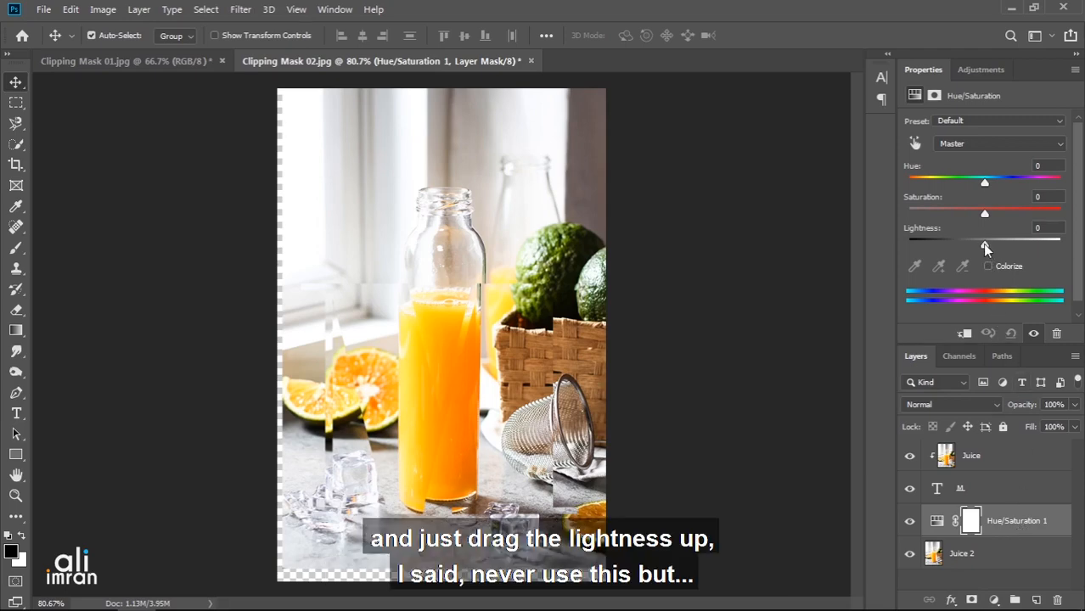
{"action": "left_click_drag", "start_coordinate": [982, 244], "coordinate": [960, 247]}
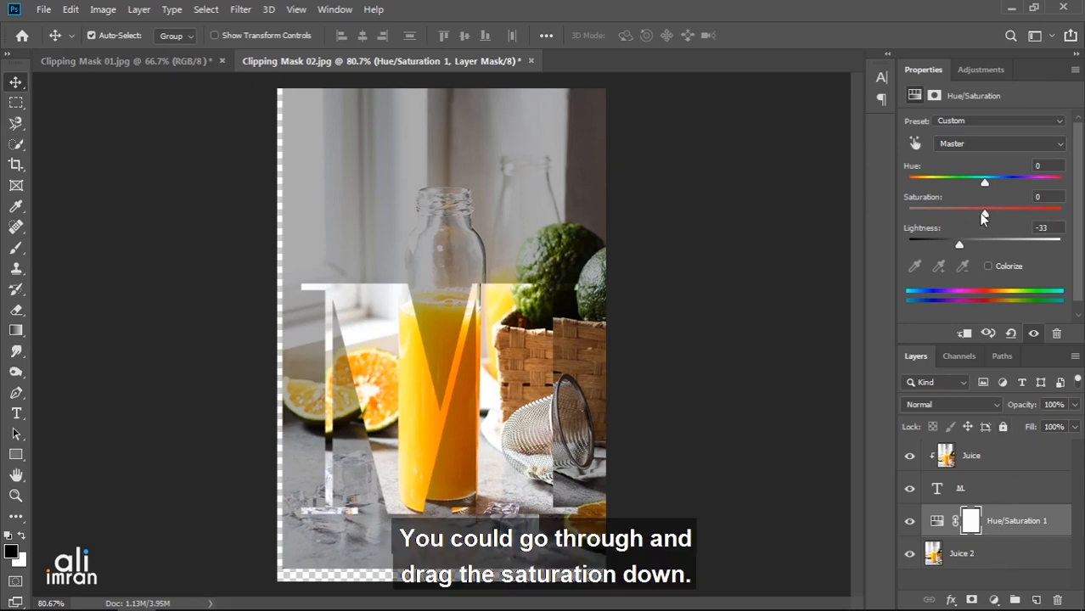
Try the background's Saturation at -100 and +100, and return it to 0
{"action": "left_click_drag", "start_coordinate": [984, 213], "coordinate": [854, 206]}
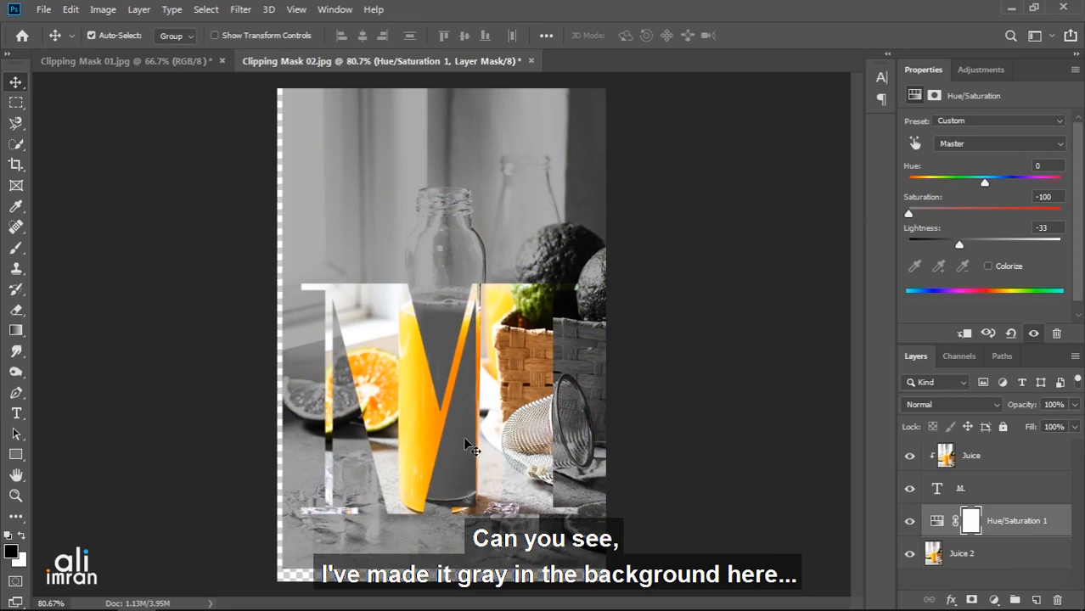
{"action": "left_click_drag", "start_coordinate": [908, 213], "coordinate": [1061, 213]}
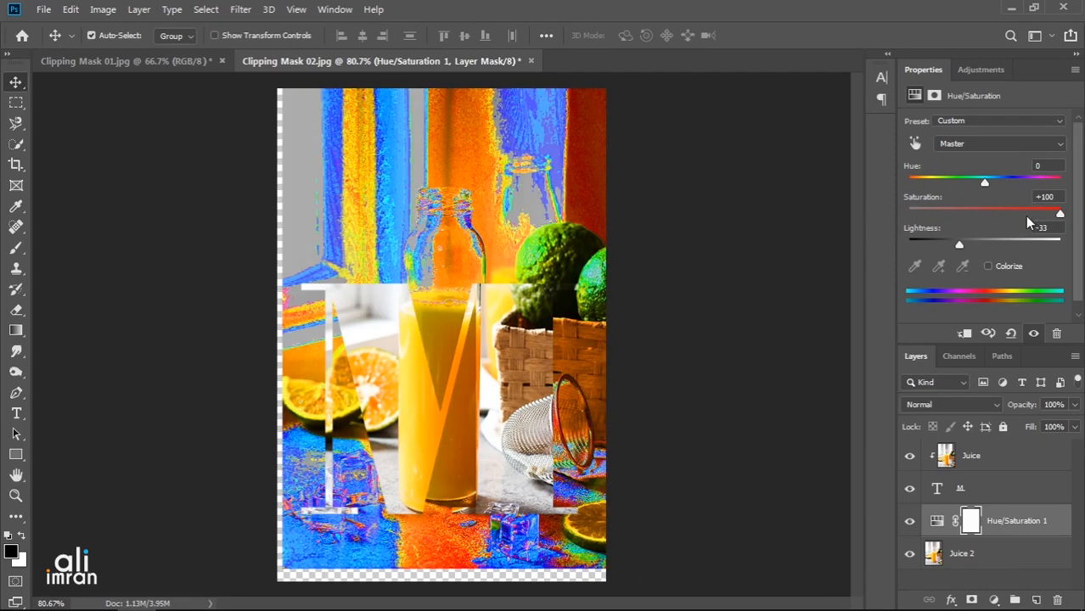
{"action": "left_click_drag", "start_coordinate": [1058, 197], "coordinate": [1025, 199]}
{"action": "type", "text": "0"}
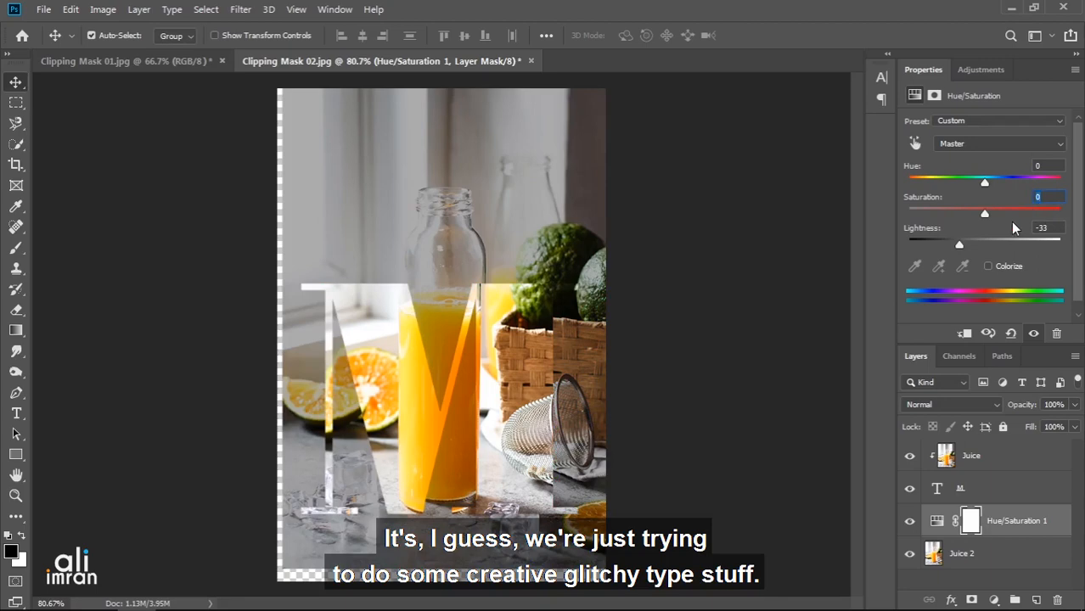
{"action": "left_click", "coordinate": [999, 524]}
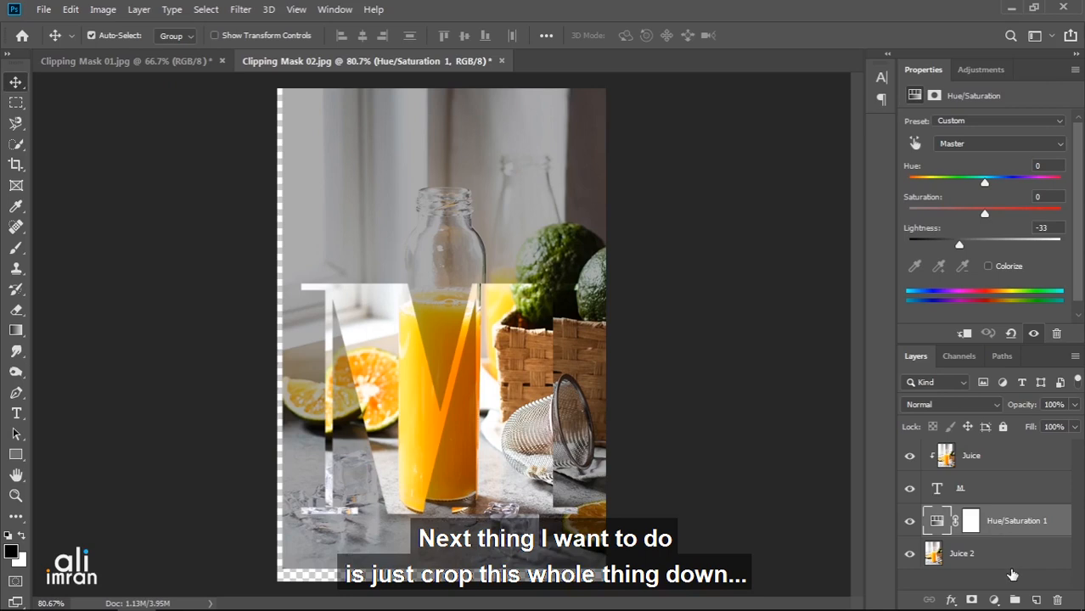
Clear the preset crop dimensions and crop the image on all sides to a tighter frame around the bottle and the M
{"action": "left_click", "coordinate": [16, 165]}
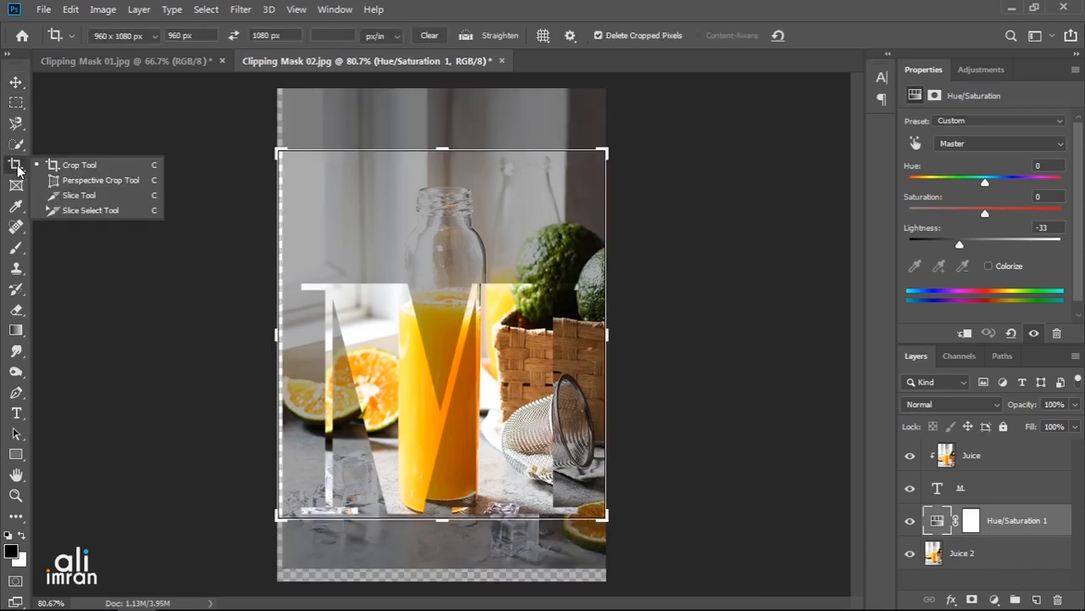
{"action": "left_click", "coordinate": [433, 37]}
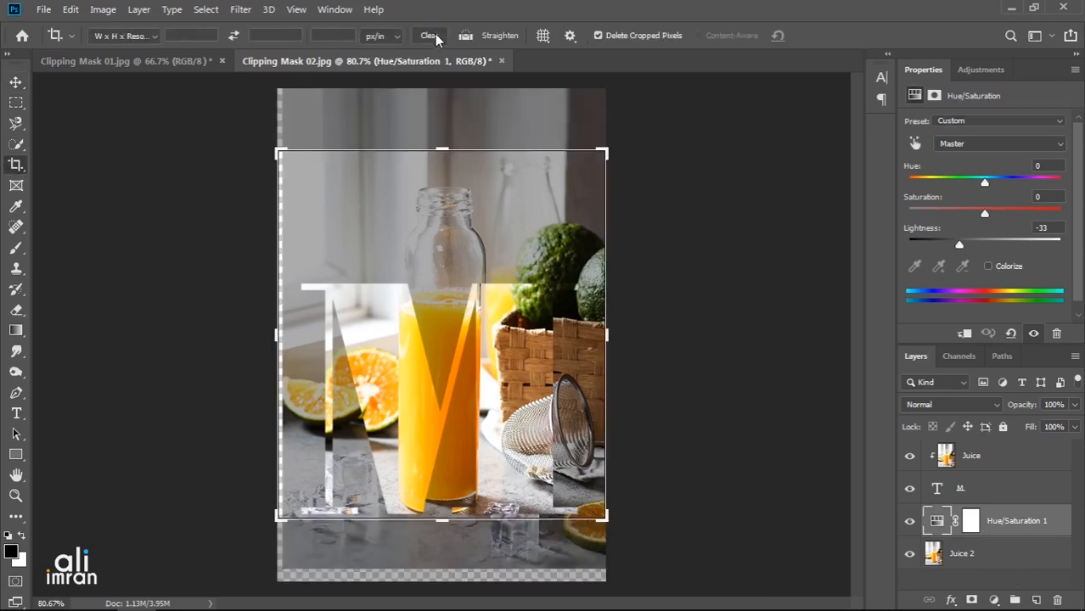
{"action": "left_click_drag", "start_coordinate": [278, 332], "coordinate": [283, 331]}
{"action": "left_click_drag", "start_coordinate": [437, 516], "coordinate": [437, 536]}
{"action": "left_click_drag", "start_coordinate": [604, 331], "coordinate": [592, 329]}
{"action": "left_click", "coordinate": [593, 330]}
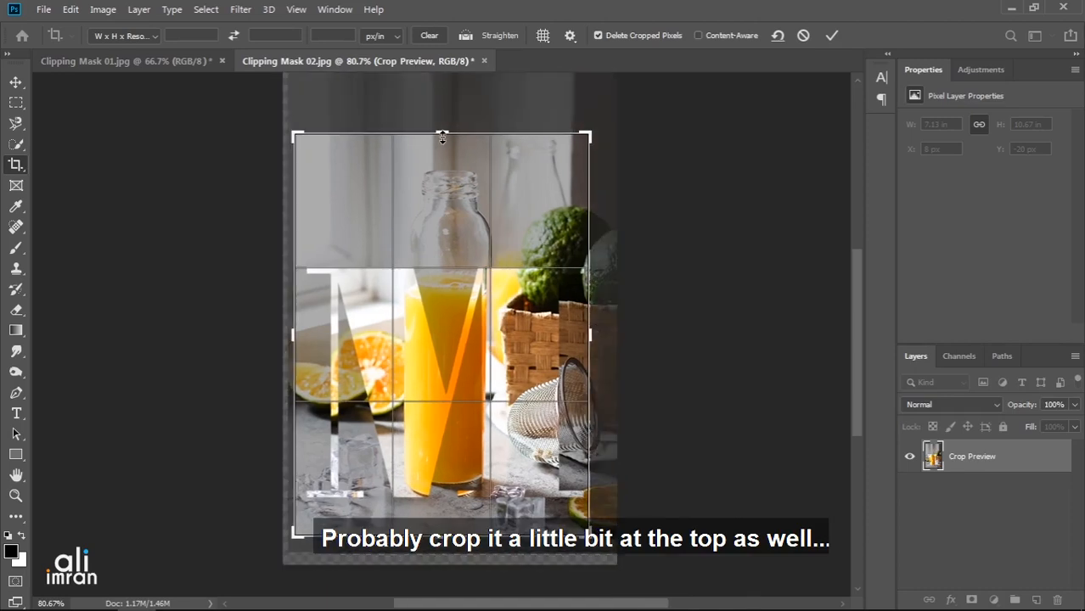
{"action": "left_click_drag", "start_coordinate": [443, 132], "coordinate": [442, 137]}
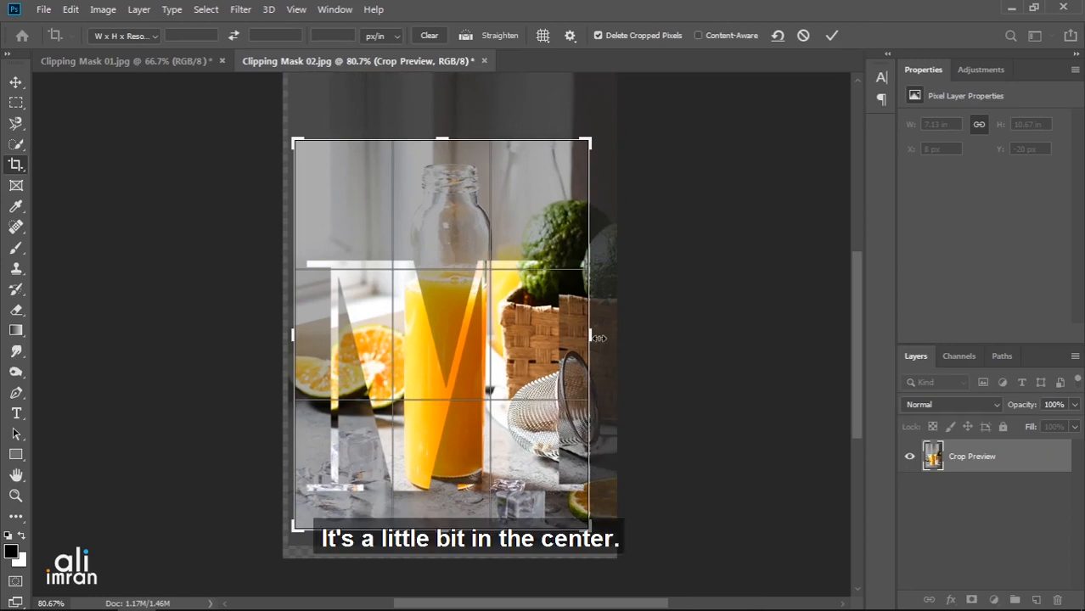
{"action": "left_click_drag", "start_coordinate": [592, 338], "coordinate": [596, 338]}
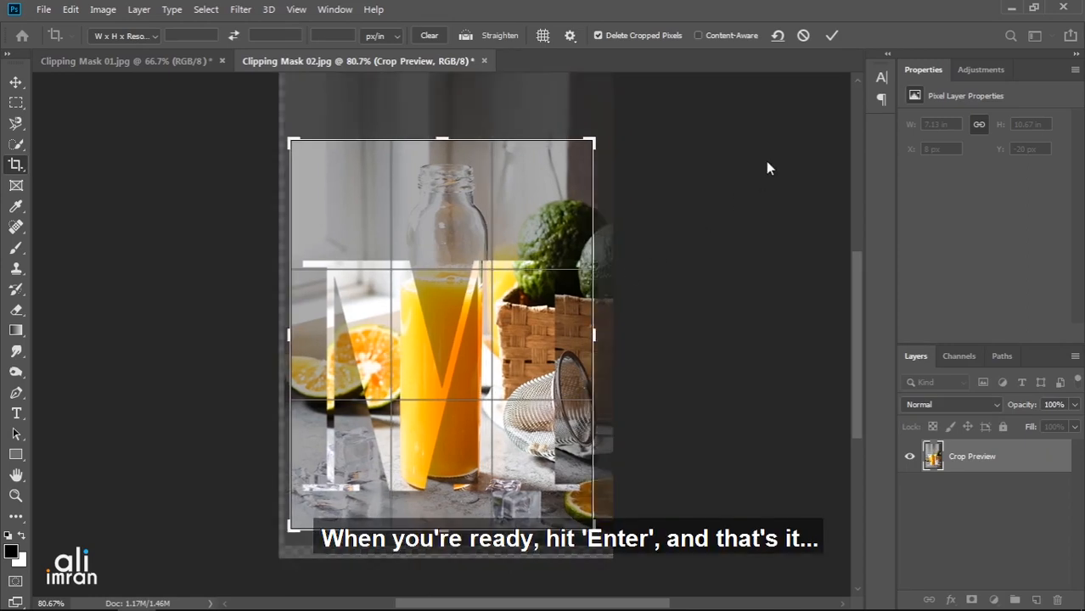
{"action": "left_click", "coordinate": [831, 37]}
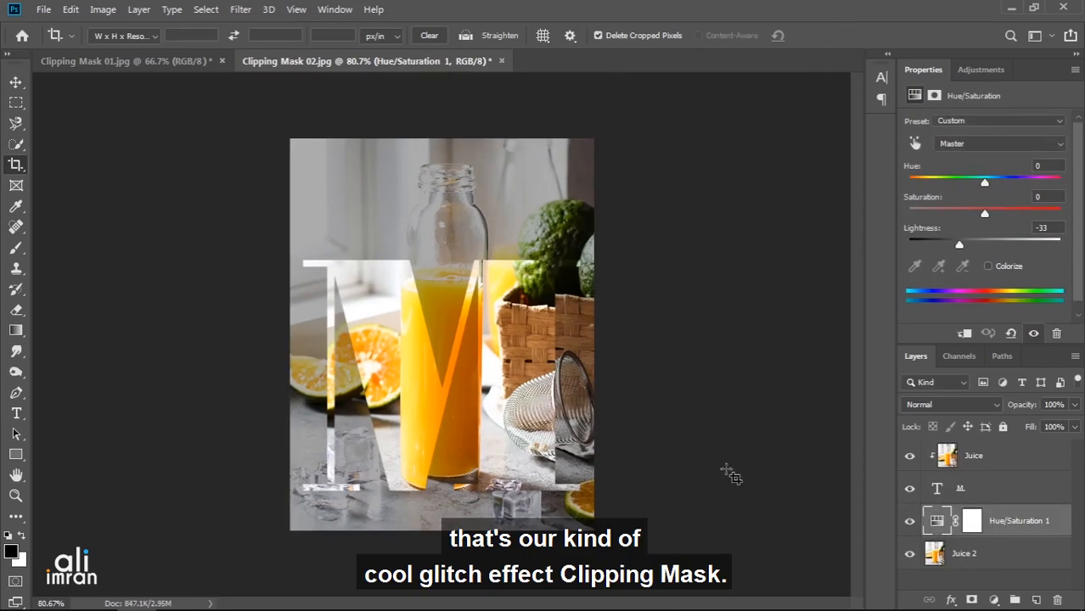
{"action": "key", "text": "v"}
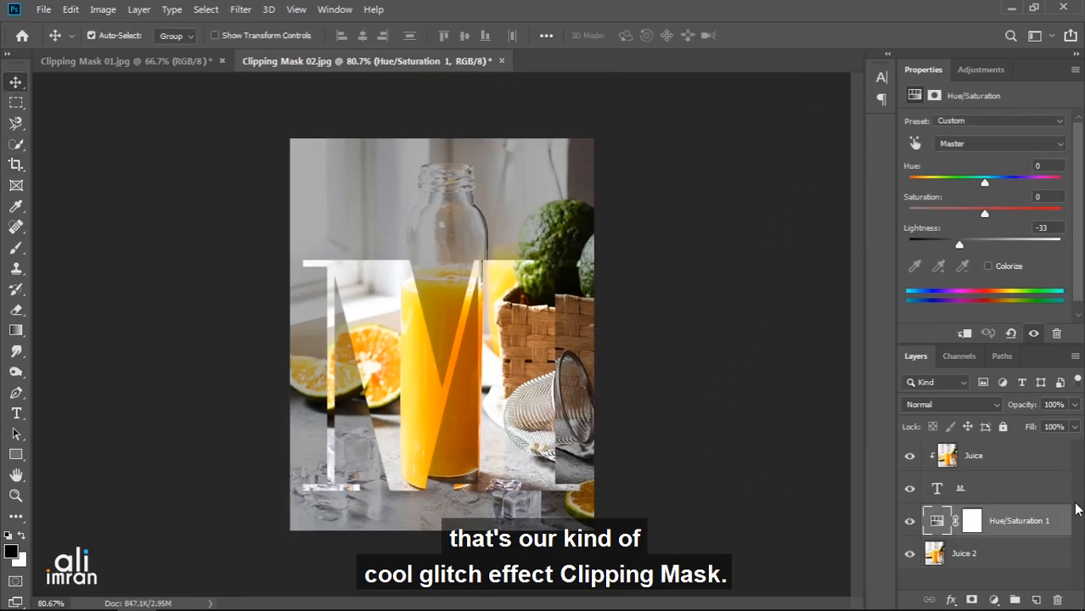
Review the layers of the M composition and the finished "So," design in Clipping Mask 01.jpg
{"action": "left_click", "coordinate": [975, 490]}
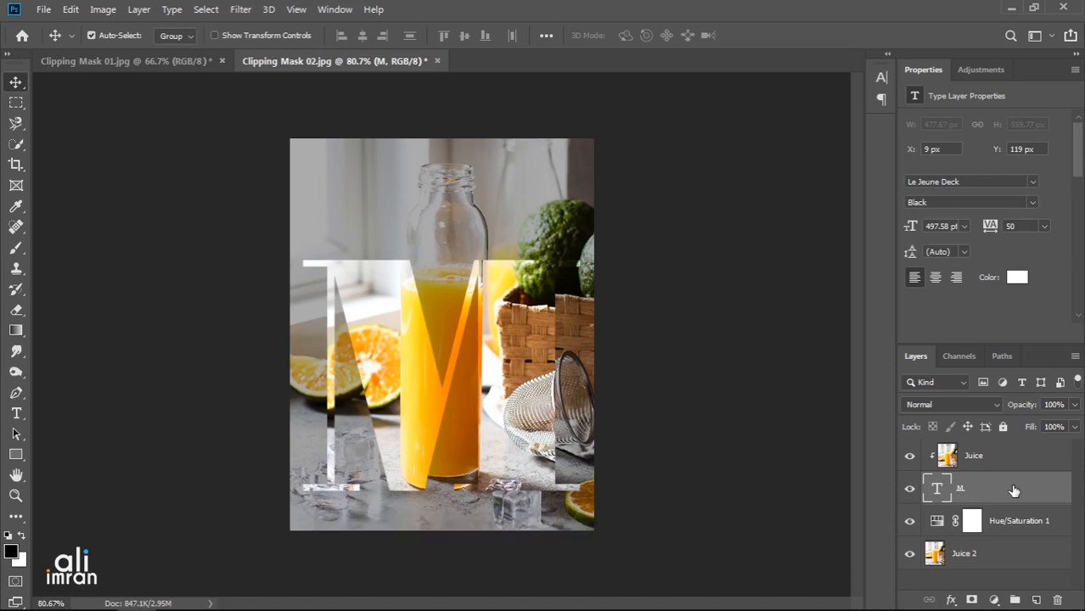
{"action": "left_click", "coordinate": [1009, 462]}
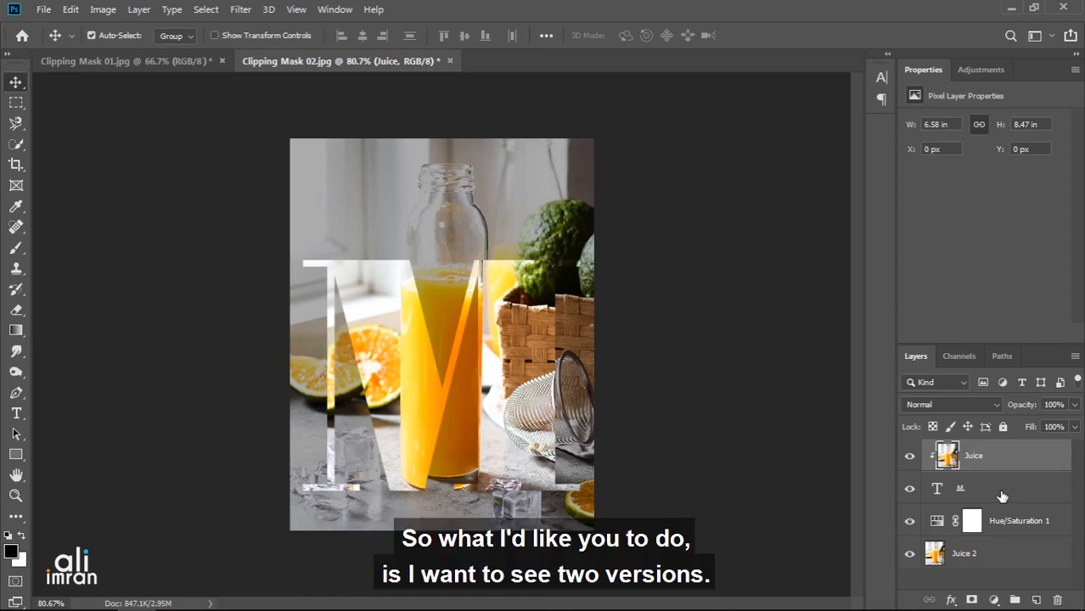
{"action": "left_click", "coordinate": [164, 65]}
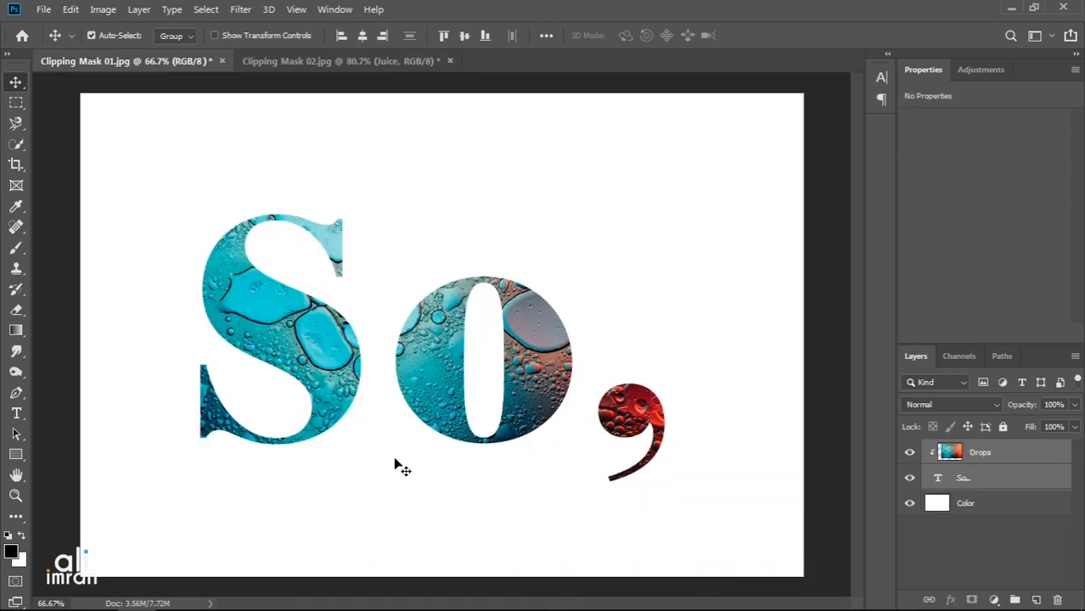
{"action": "left_click", "coordinate": [339, 67]}
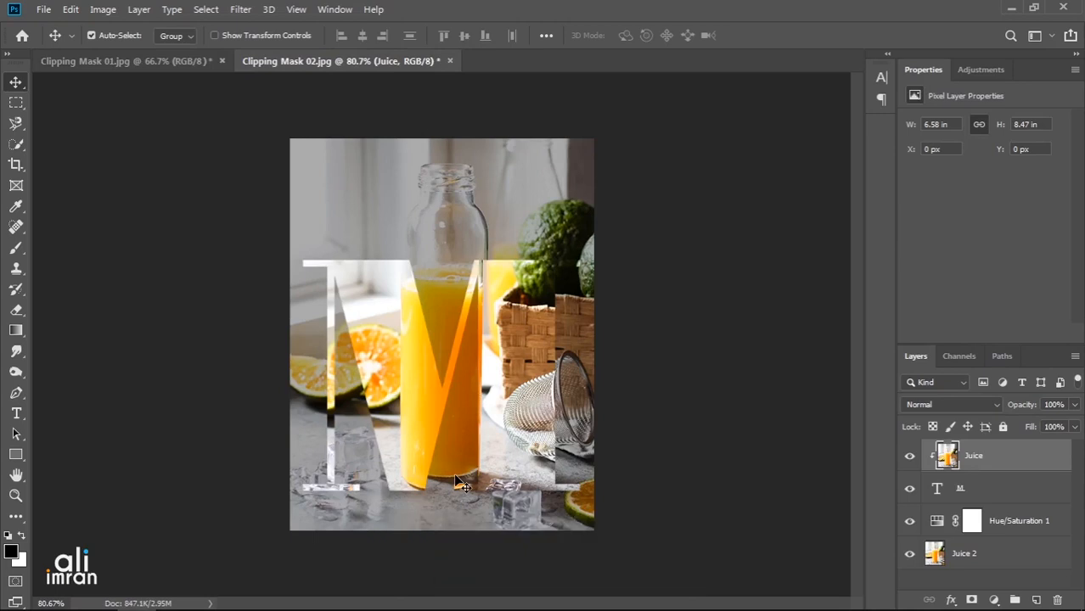
{"action": "left_click", "coordinate": [997, 495]}
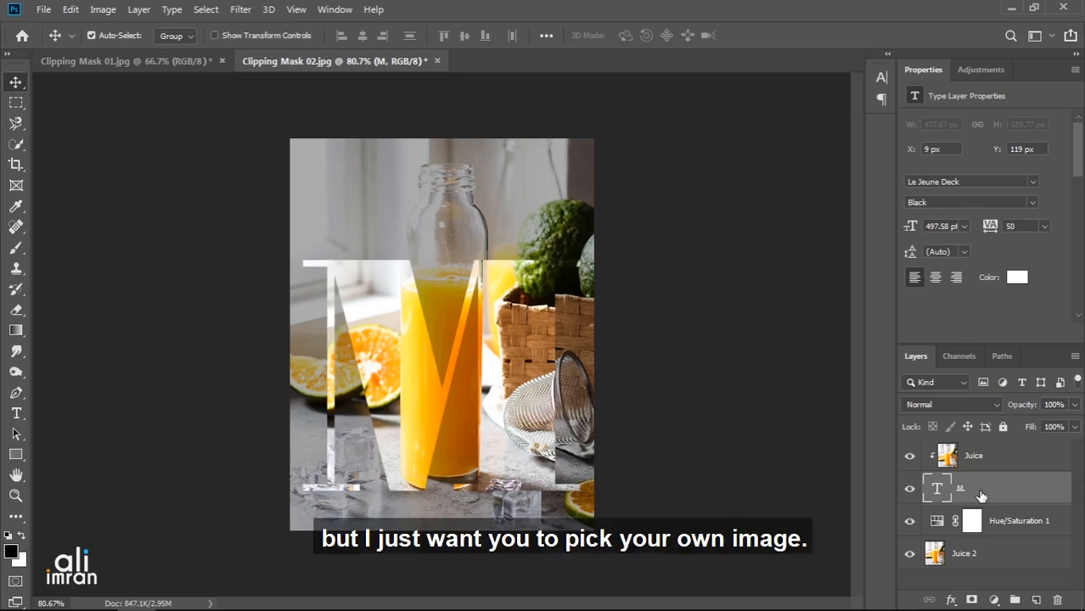
{"action": "left_click", "coordinate": [992, 560]}
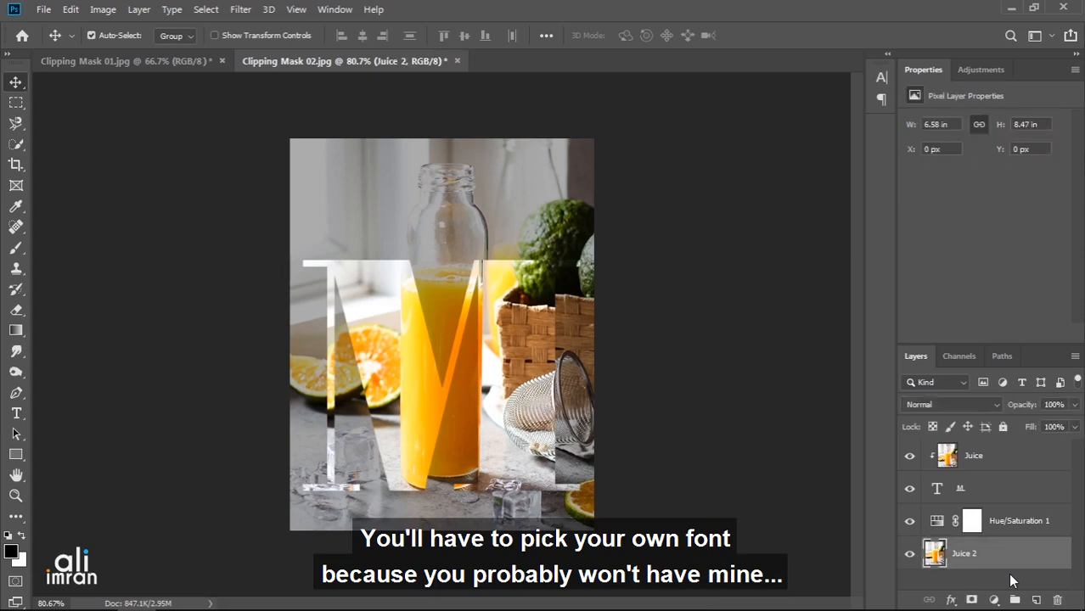
{"action": "left_click", "coordinate": [1010, 580]}
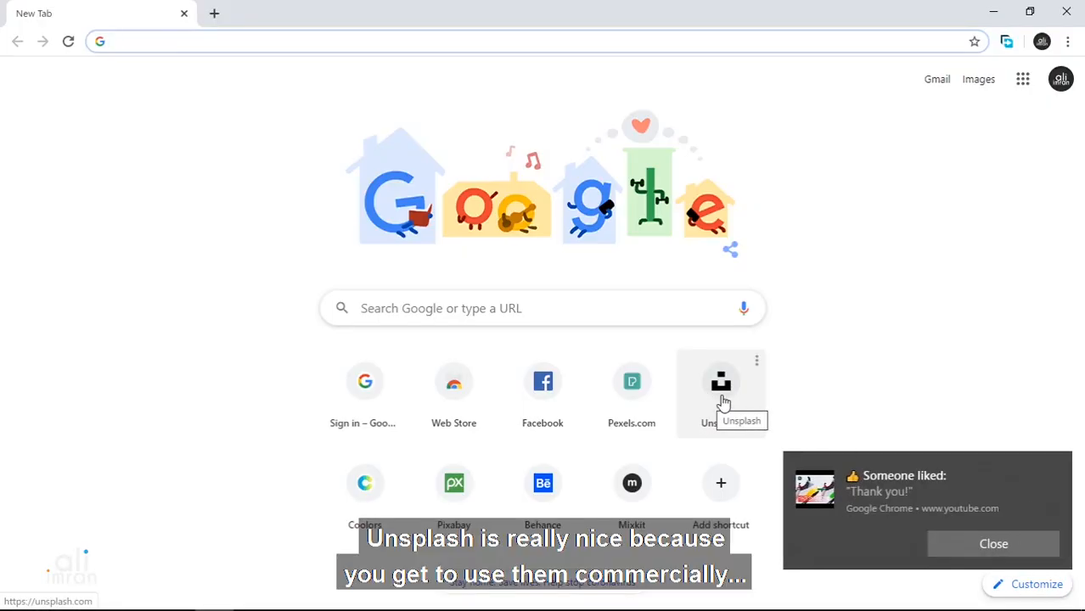
Switch to the Chrome browser and open the Unsplash website for free images
{"action": "left_click", "coordinate": [722, 401]}
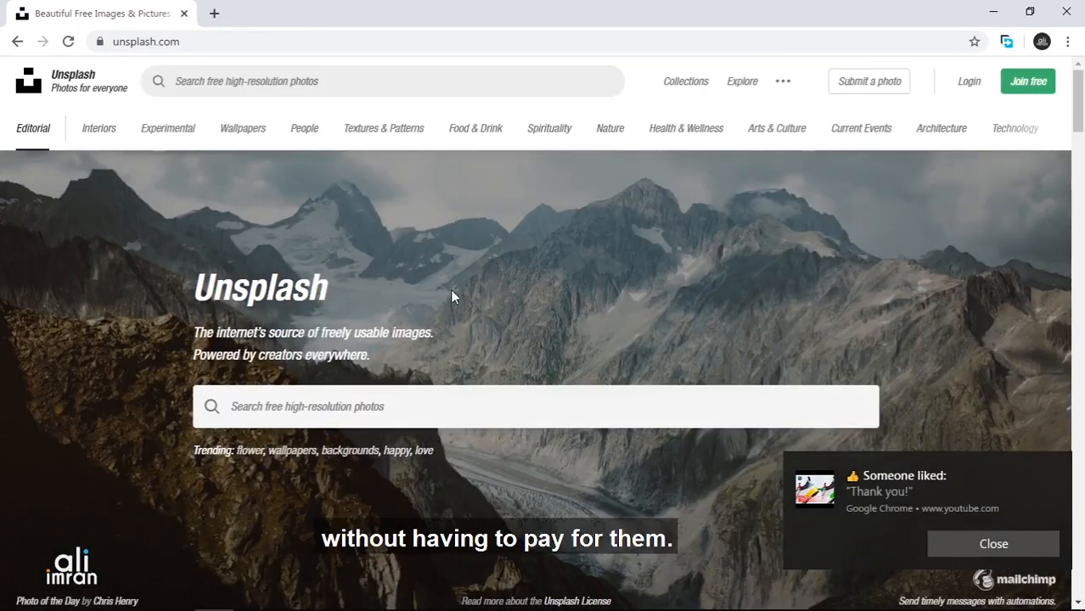
Browse the free photos in the Editorial feed of the Unsplash home page for inspiration, and dismiss the YouTube notification
{"action": "scroll", "coordinate": [452, 296], "scroll_direction": "down", "scroll_amount": 6}
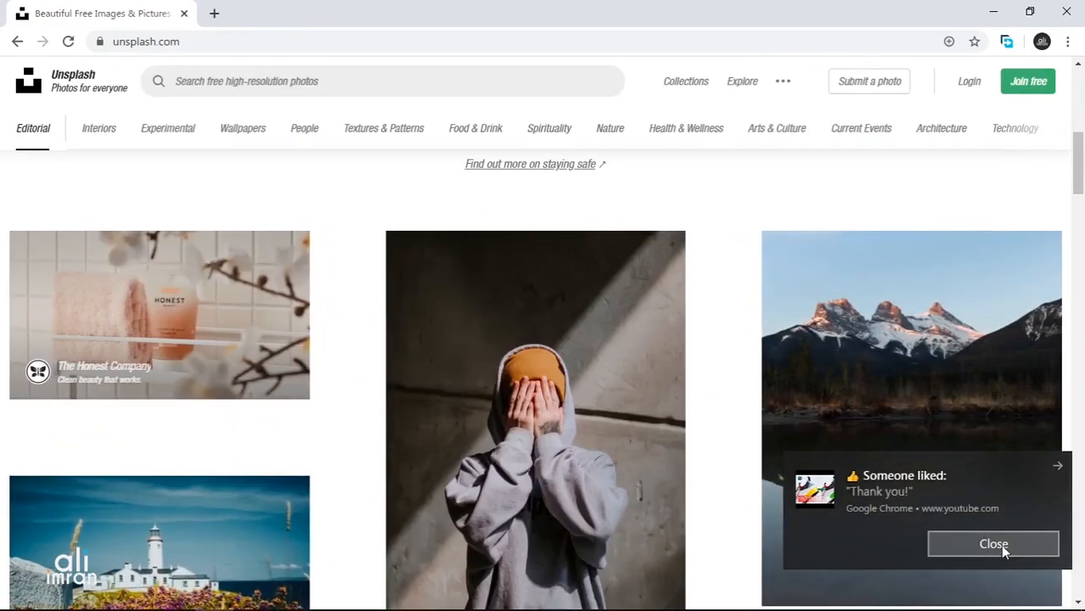
{"action": "scroll", "coordinate": [674, 315], "scroll_direction": "down", "scroll_amount": 2}
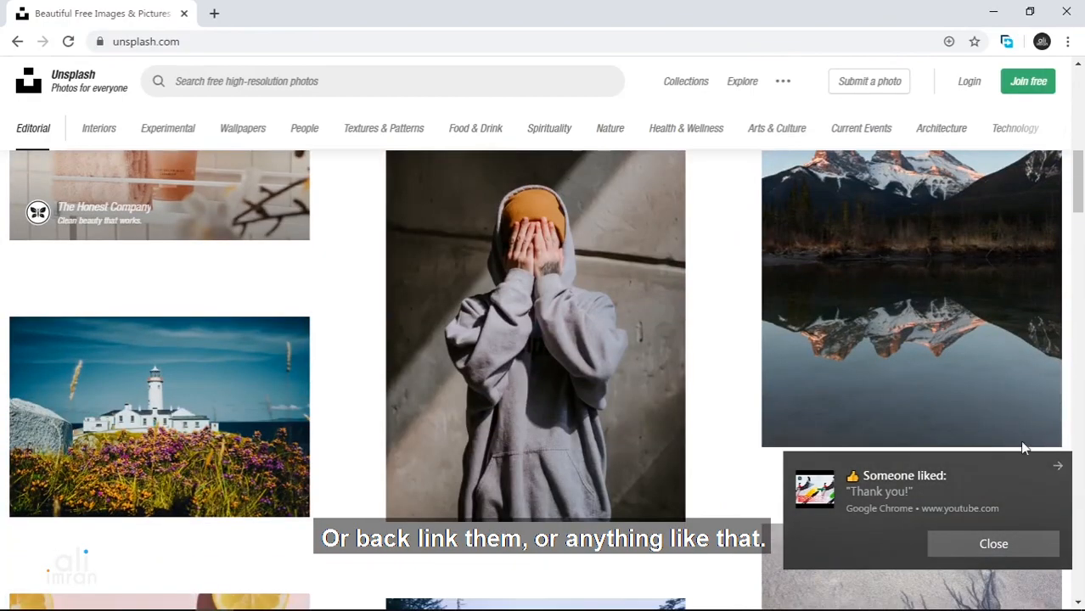
{"action": "scroll", "coordinate": [722, 342], "scroll_direction": "down", "scroll_amount": 2}
{"action": "scroll", "coordinate": [721, 331], "scroll_direction": "up", "scroll_amount": 6}
{"action": "scroll", "coordinate": [717, 332], "scroll_direction": "down", "scroll_amount": 5}
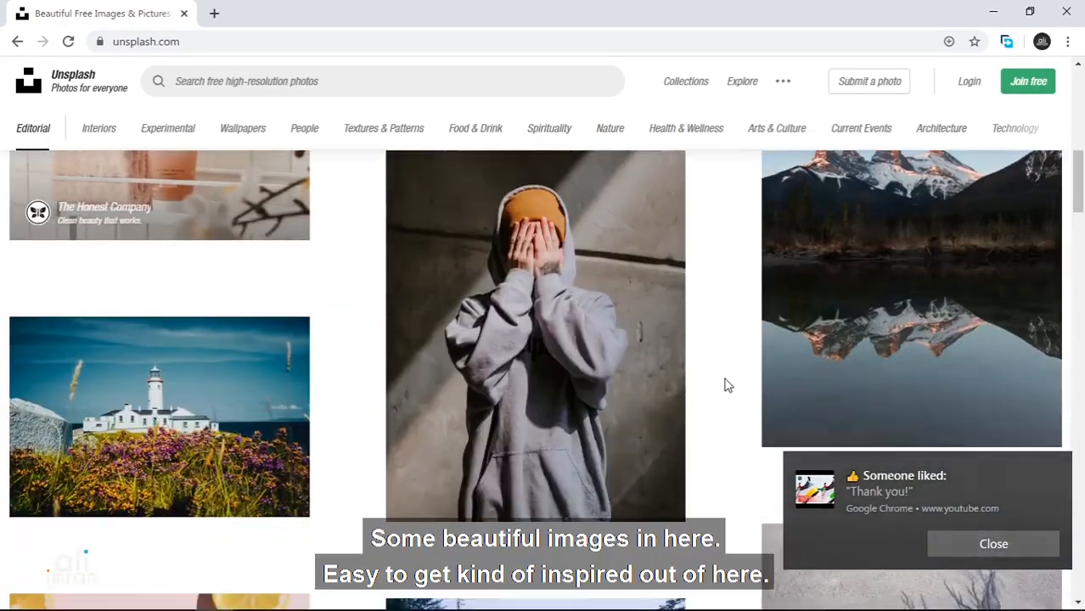
{"action": "scroll", "coordinate": [722, 407], "scroll_direction": "down", "scroll_amount": 2}
{"action": "scroll", "coordinate": [716, 354], "scroll_direction": "down", "scroll_amount": 1}
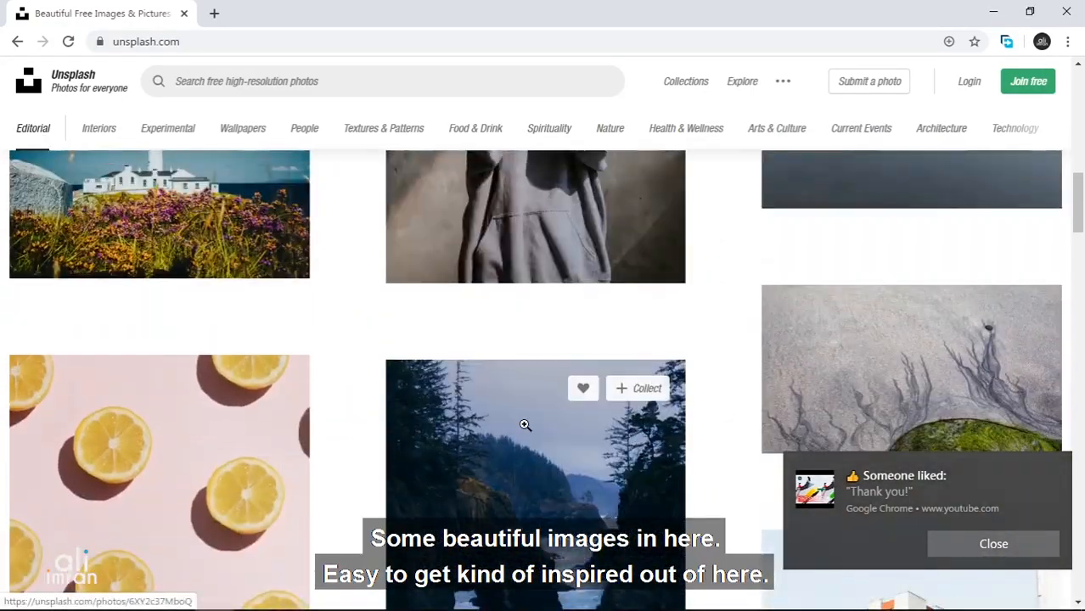
{"action": "scroll", "coordinate": [739, 417], "scroll_direction": "down", "scroll_amount": 20}
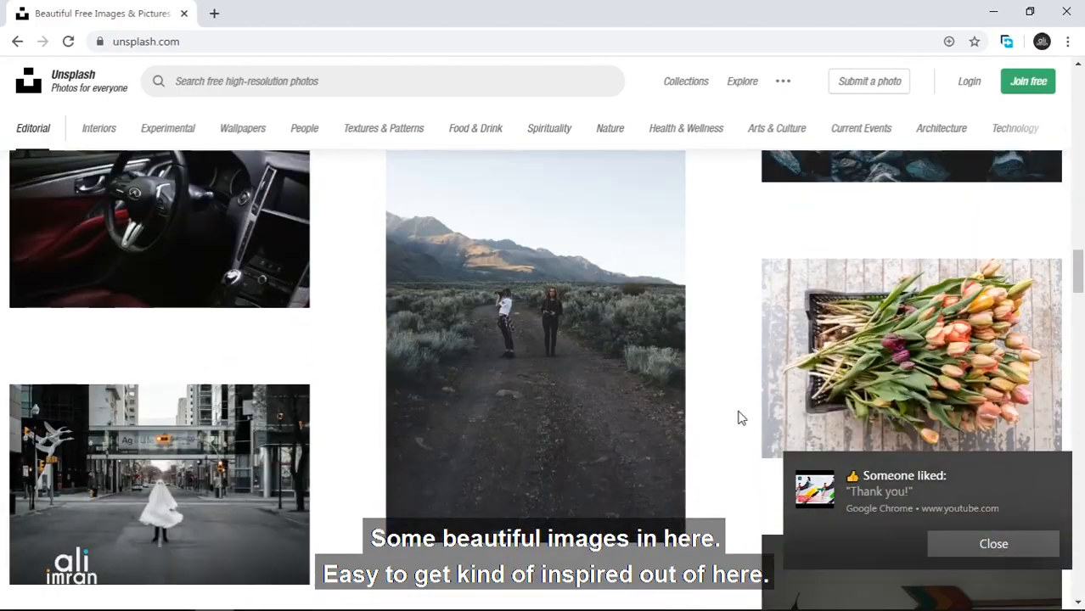
{"action": "scroll", "coordinate": [738, 417], "scroll_direction": "down", "scroll_amount": 10}
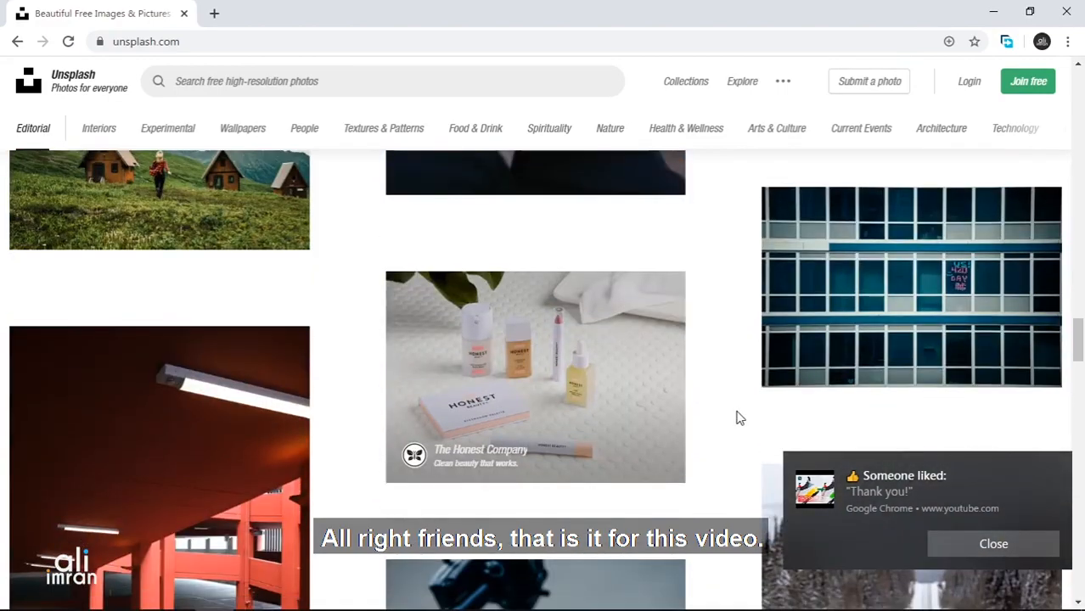
{"action": "scroll", "coordinate": [737, 418], "scroll_direction": "down", "scroll_amount": 5}
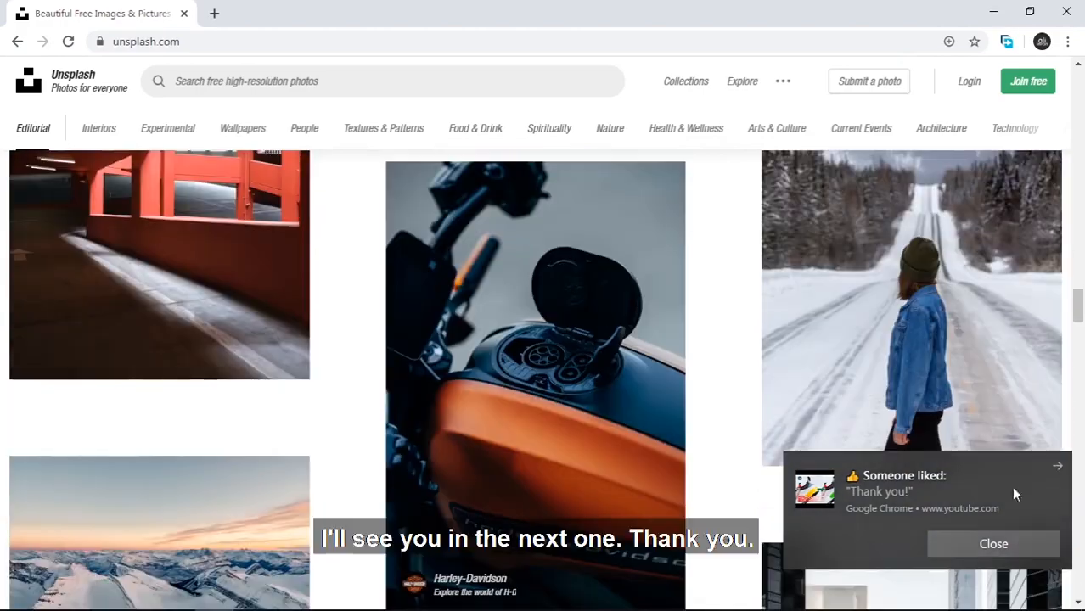
{"action": "left_click", "coordinate": [994, 544]}
{"action": "scroll", "coordinate": [705, 413], "scroll_direction": "down", "scroll_amount": 12}
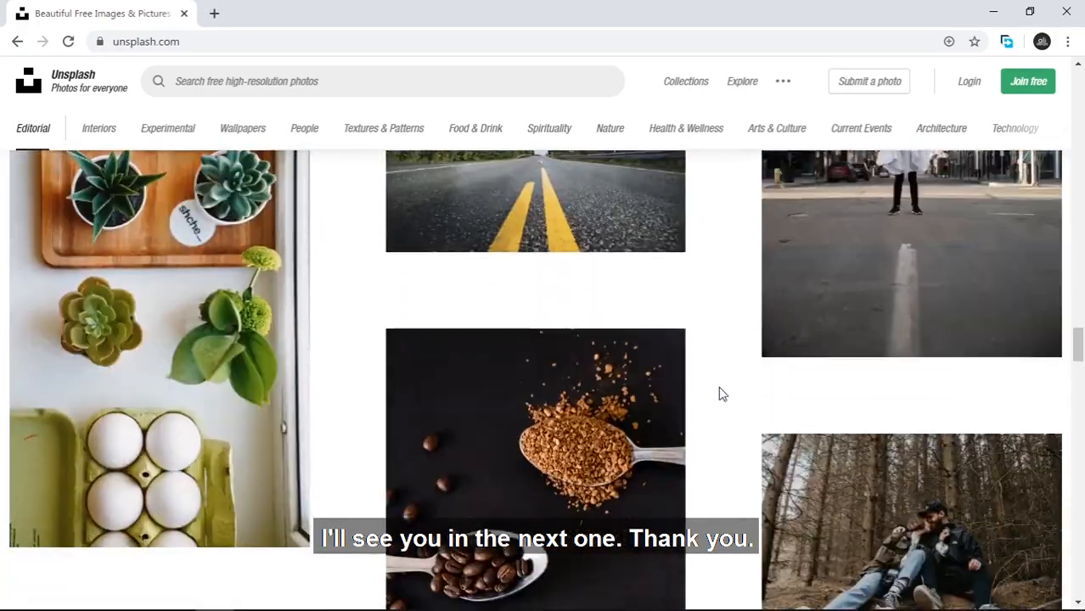